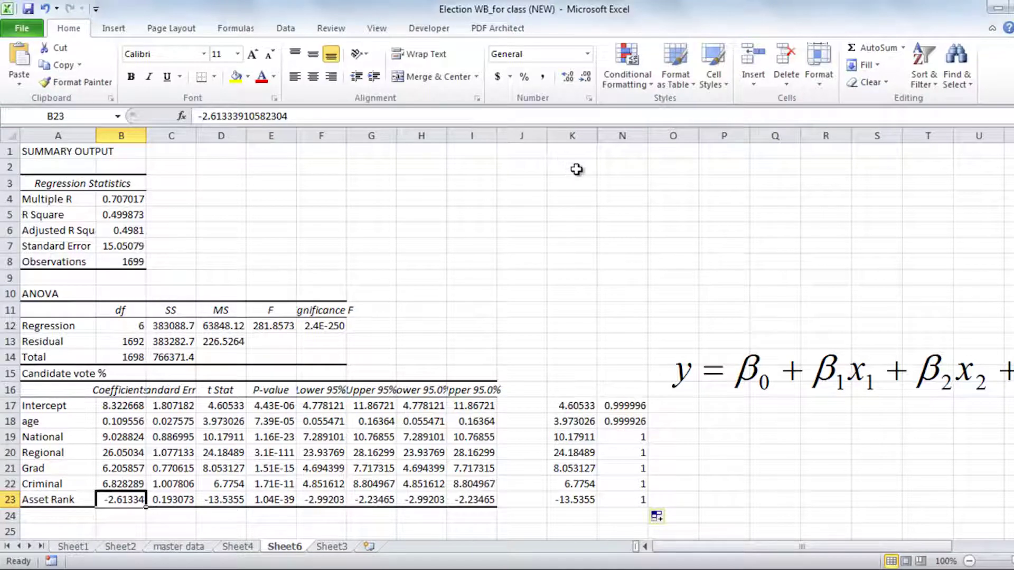
Step: Enter candidate headers A and B in cells I2 and J2
click(467, 164)
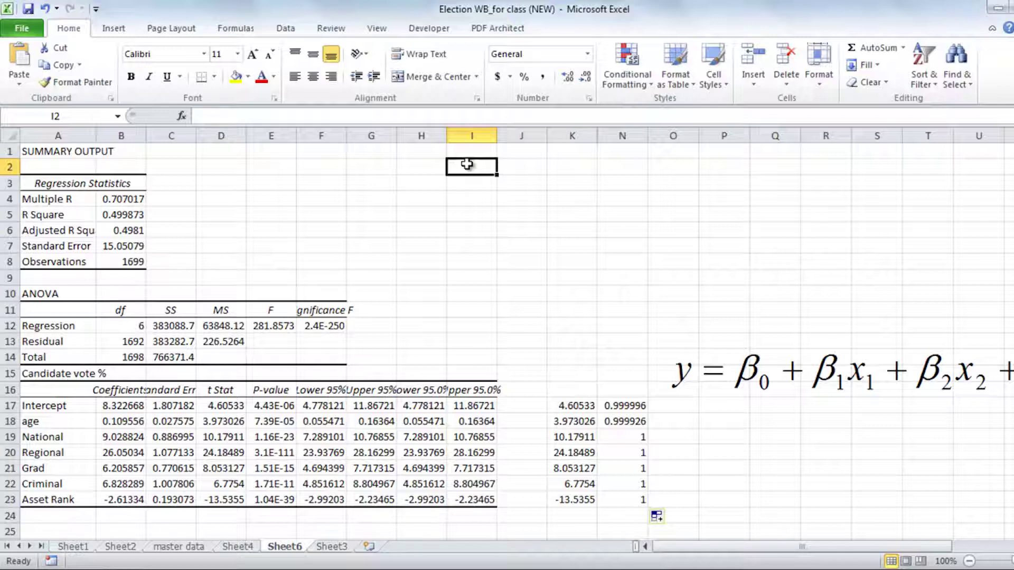
text(A)
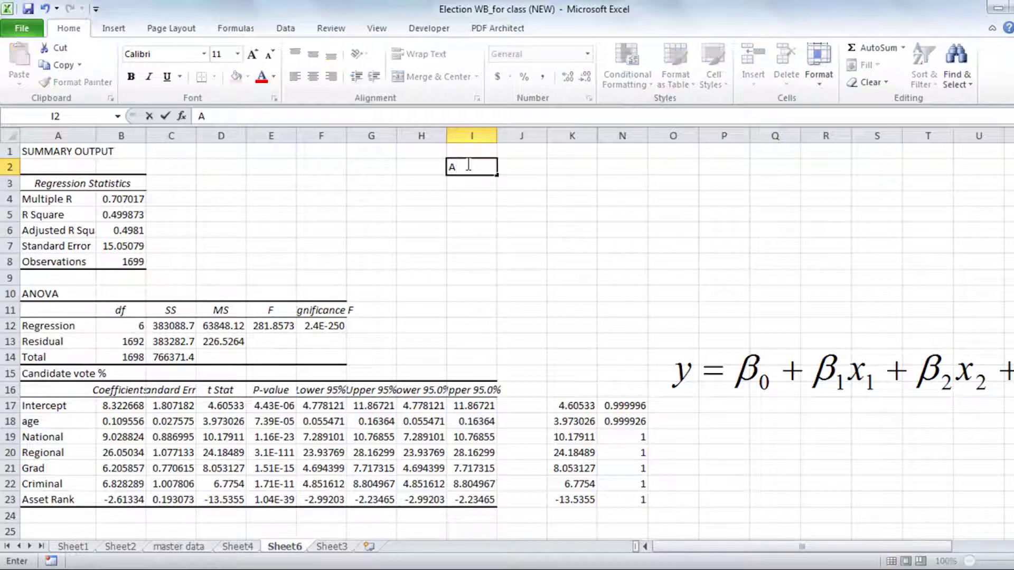
key(Tab)
text(B)
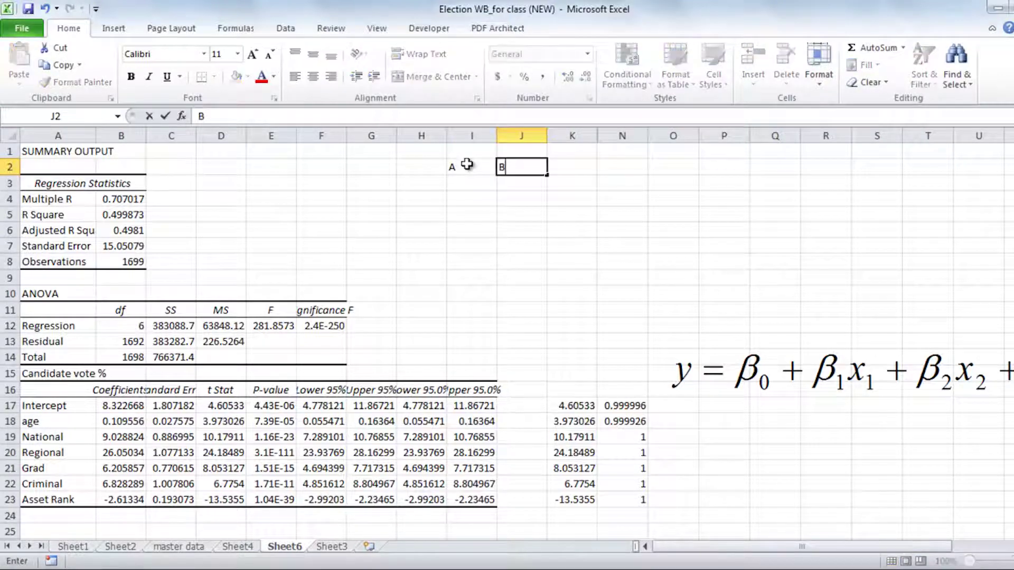
key(Return)
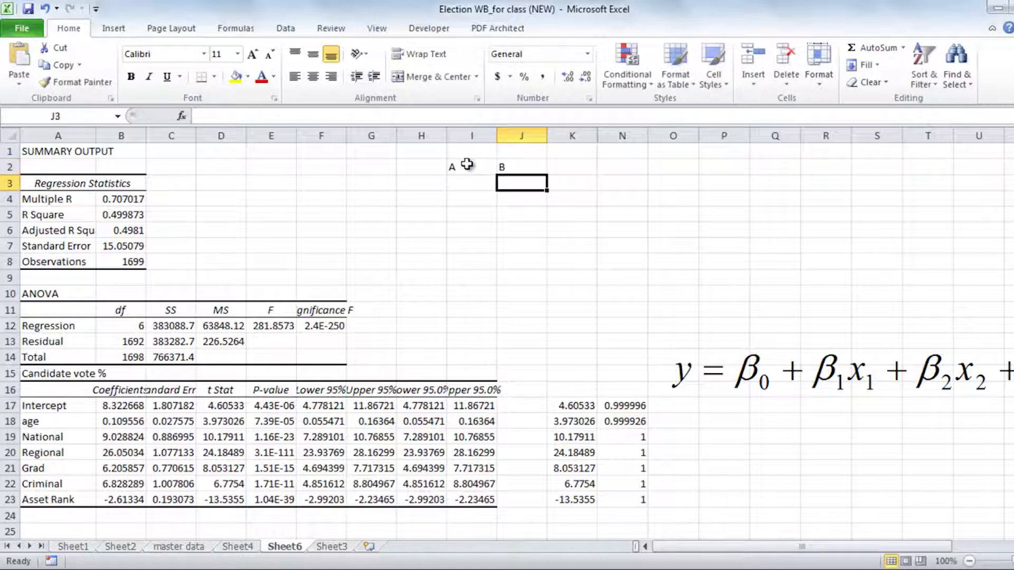
Step: Add a Parties row listing Ntnl for A and Ind for B
key(Left)
key(Left)
text(Ps)
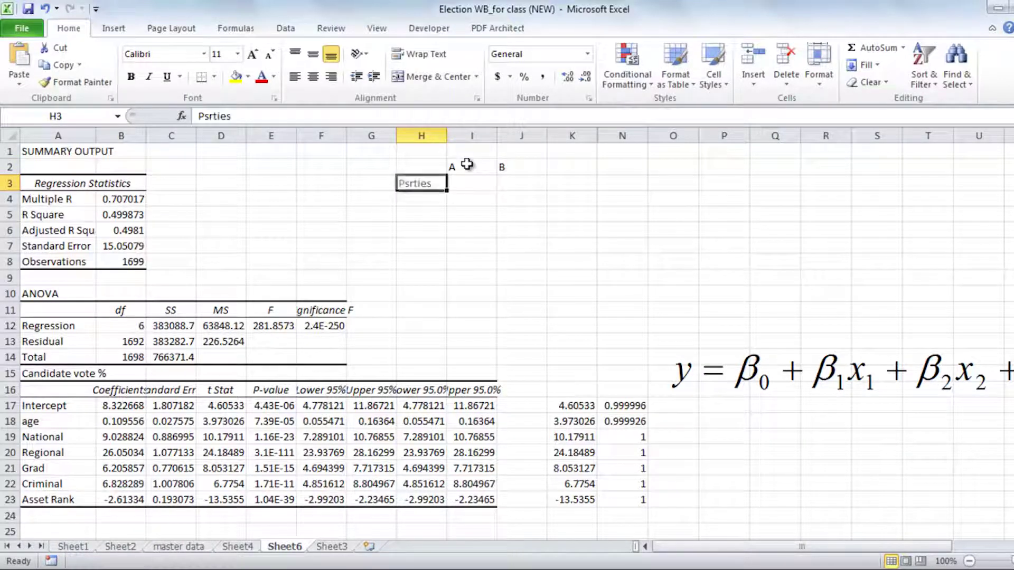
key(BackSpace)
text(arties)
key(Tab)
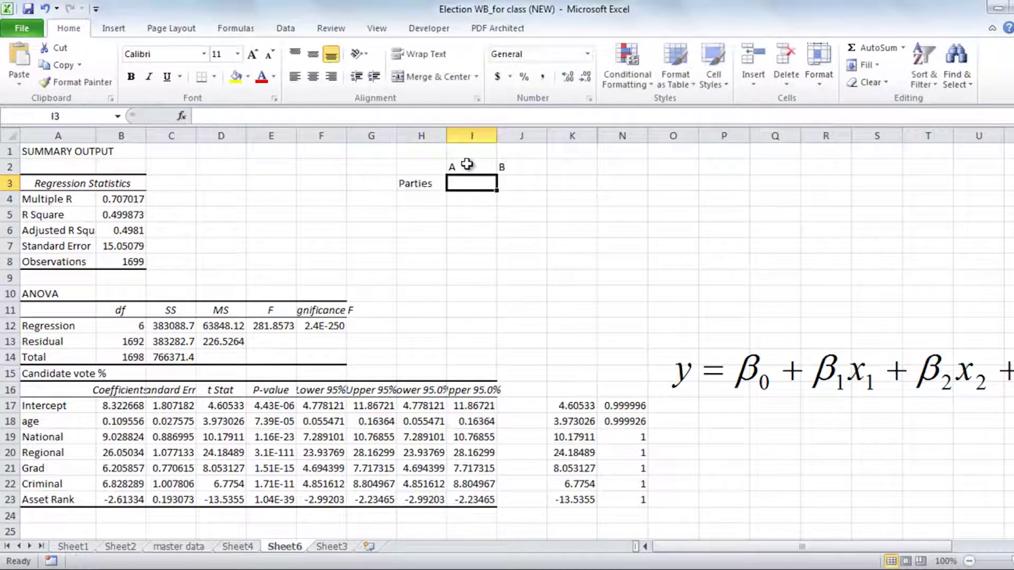
text(Nt)
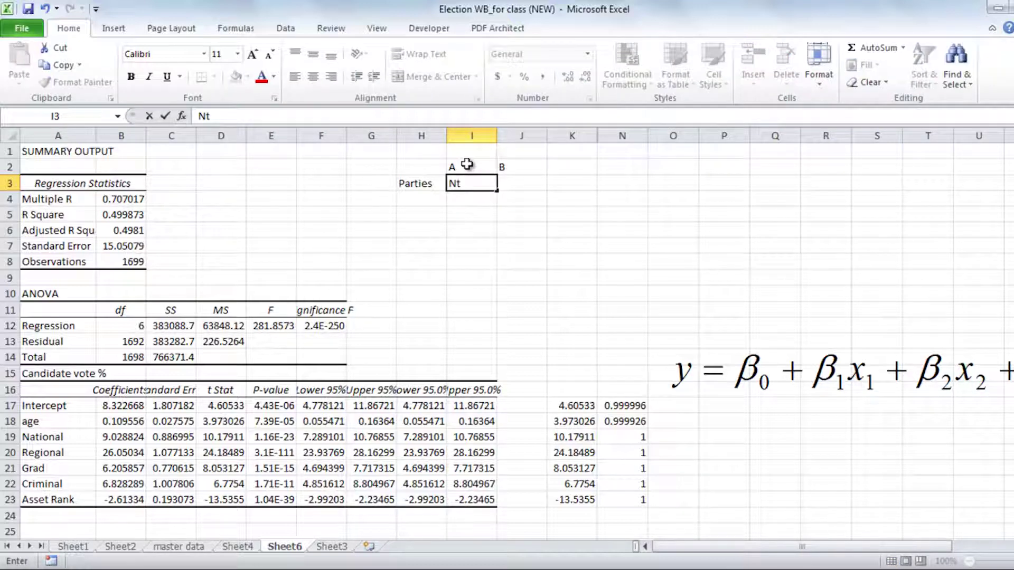
text(nl)
key(Tab)
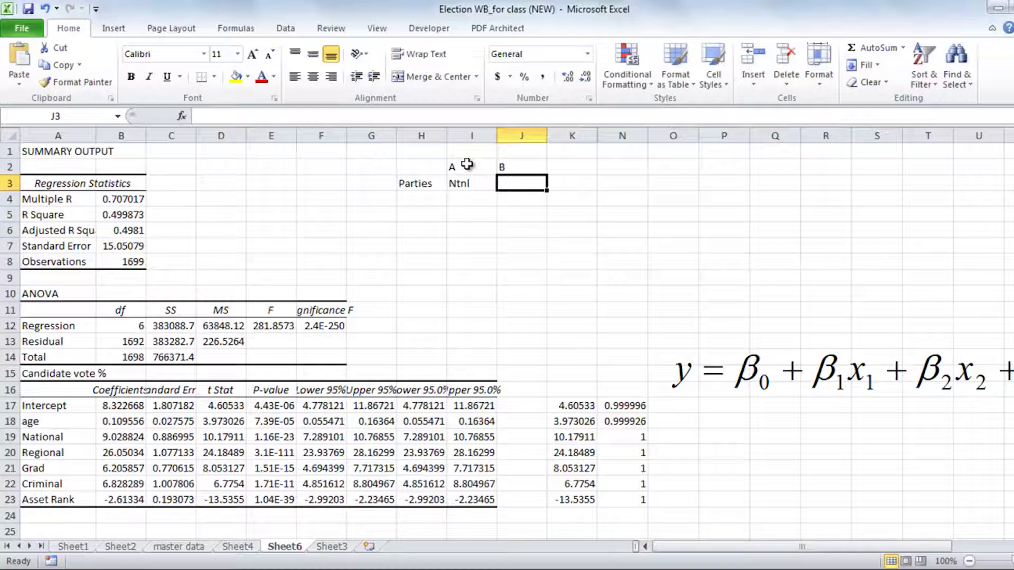
text(Ind)
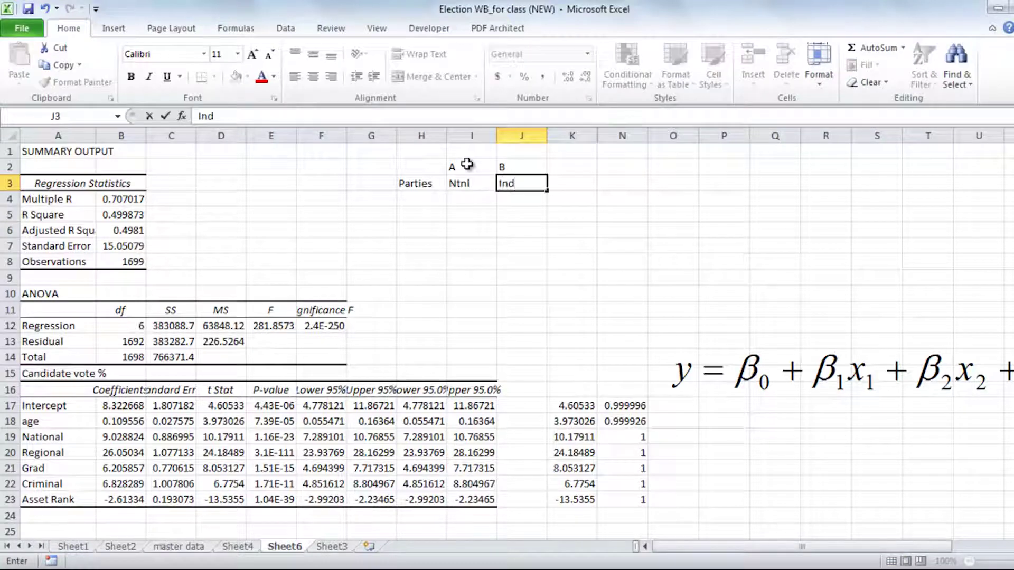
key(Down)
Step: Add an Ages row with 50 for A and 60 for B
key(Left)
key(Left)
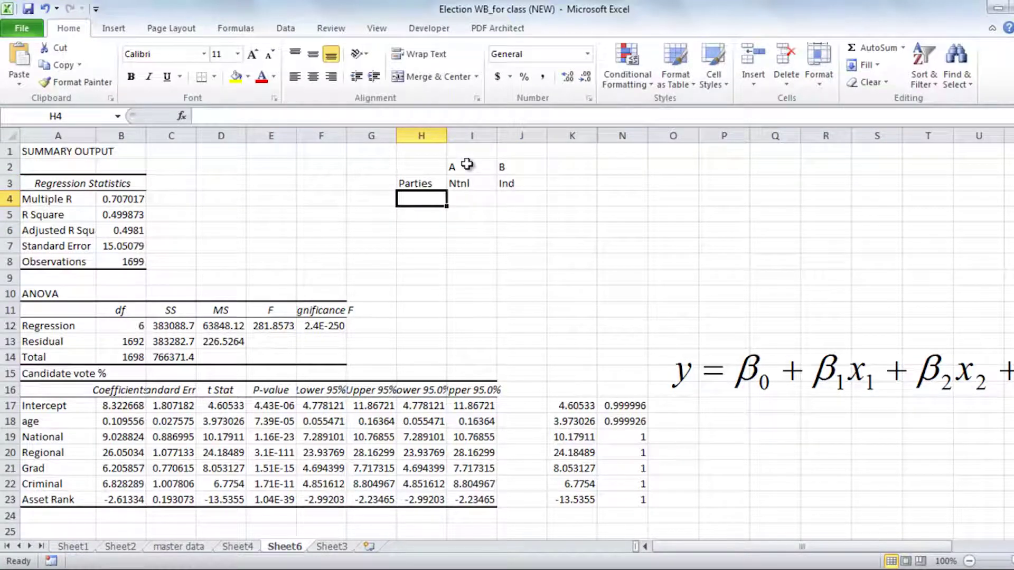
text(Ages)
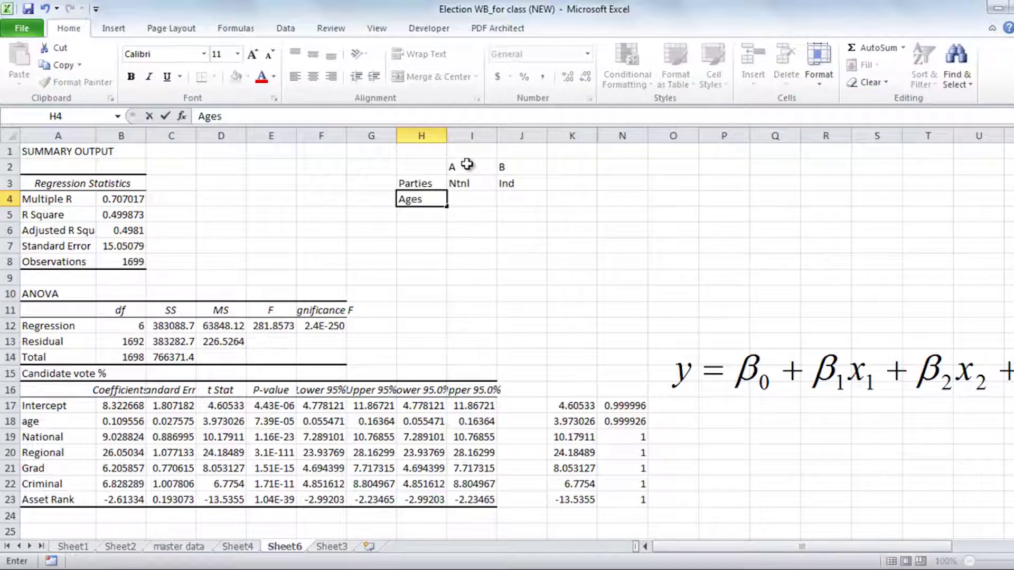
key(Right)
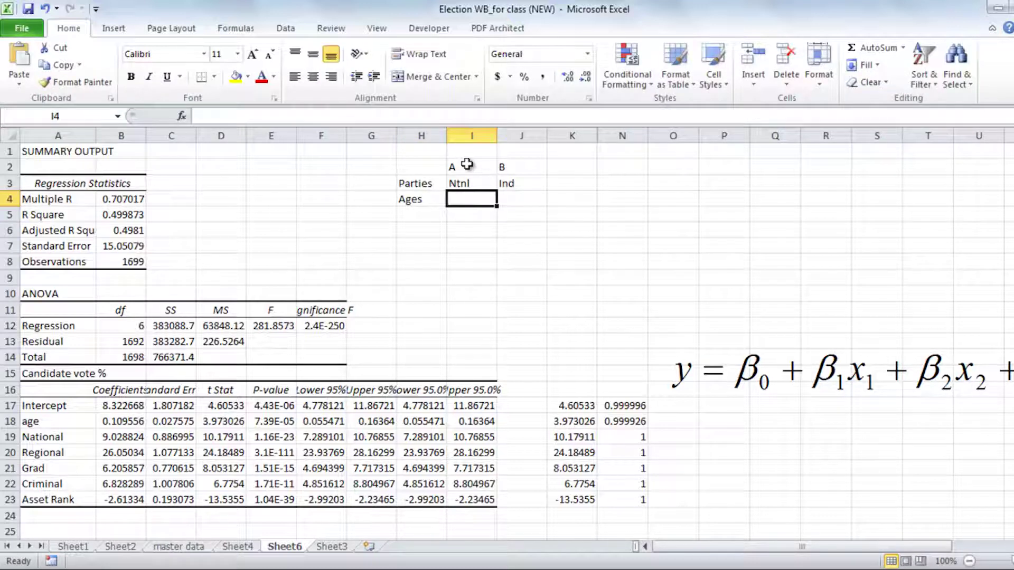
text(50)
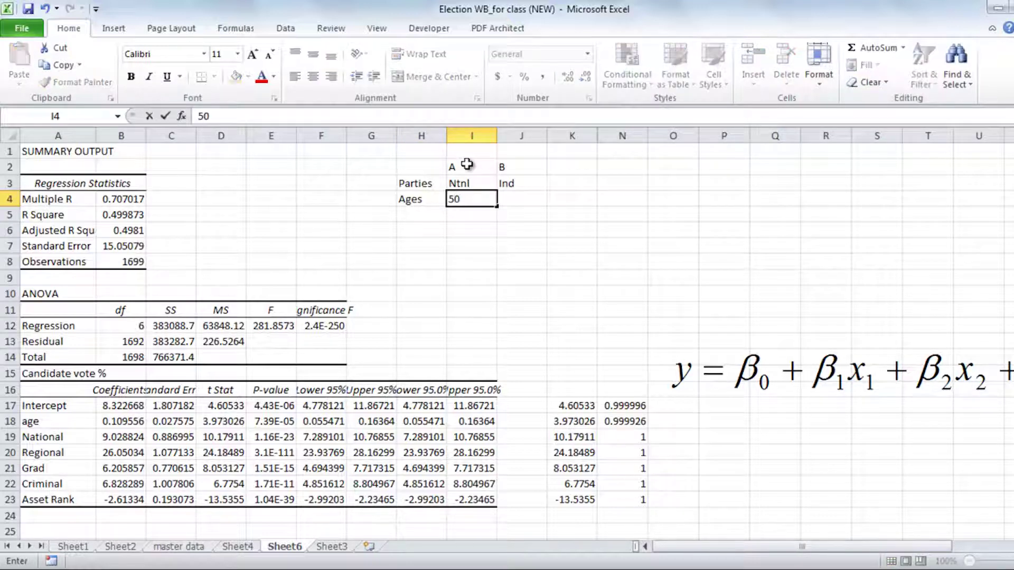
key(Right)
text(60)
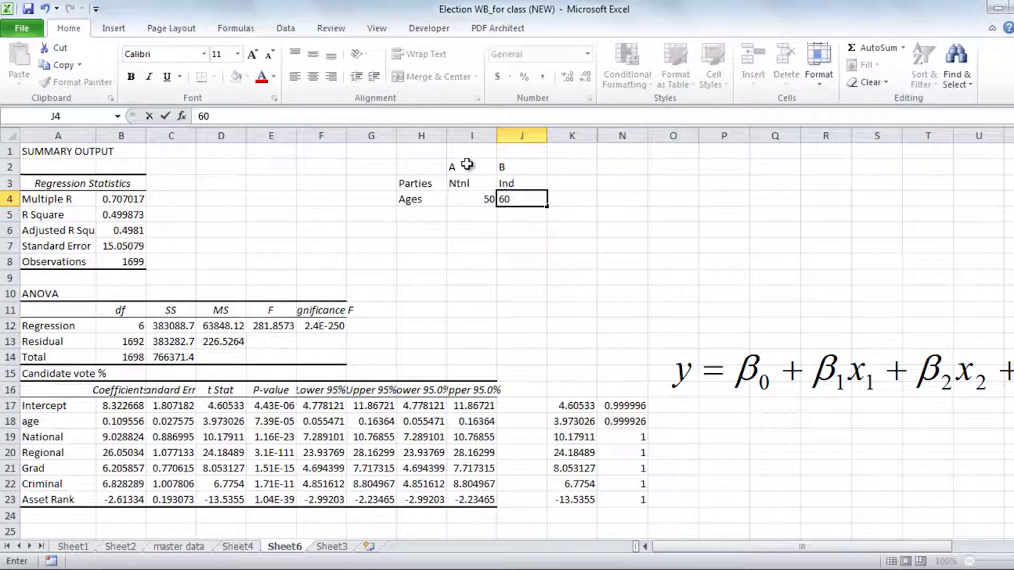
key(Return)
key(Left)
key(Left)
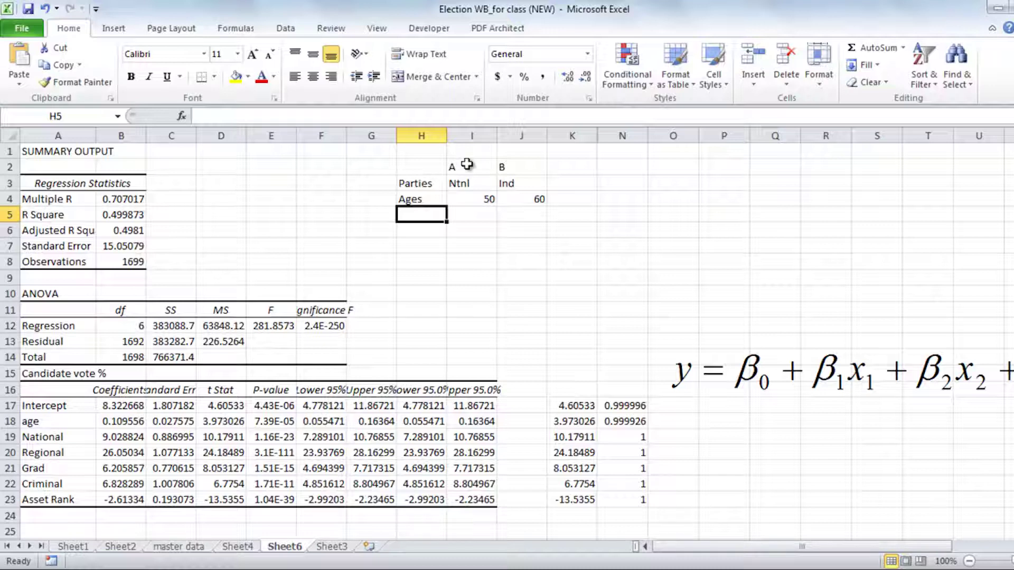
Step: Add an Education row with Grad for A and Not for B
text(Educa)
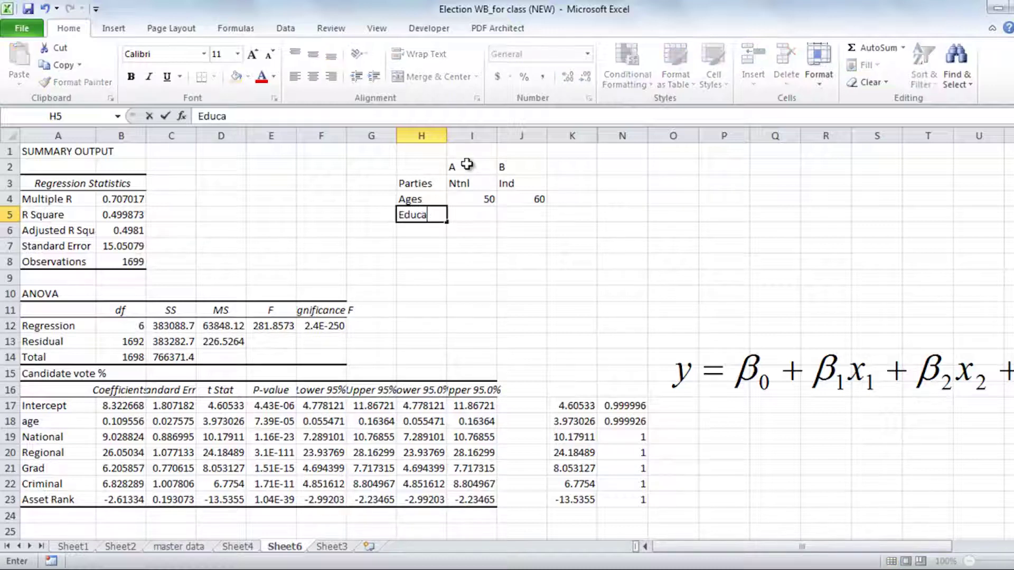
text(tion)
key(Tab)
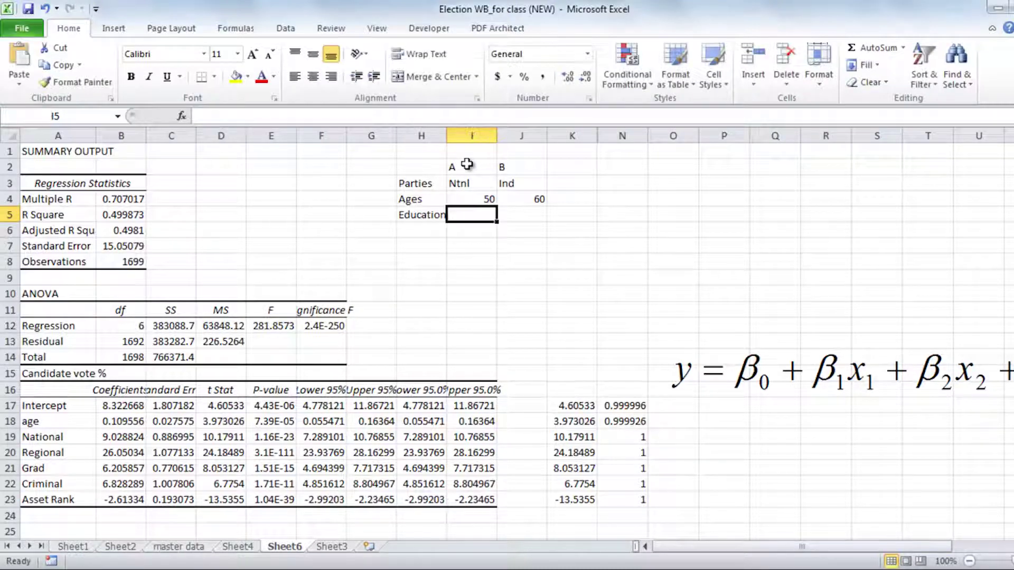
text(Grad)
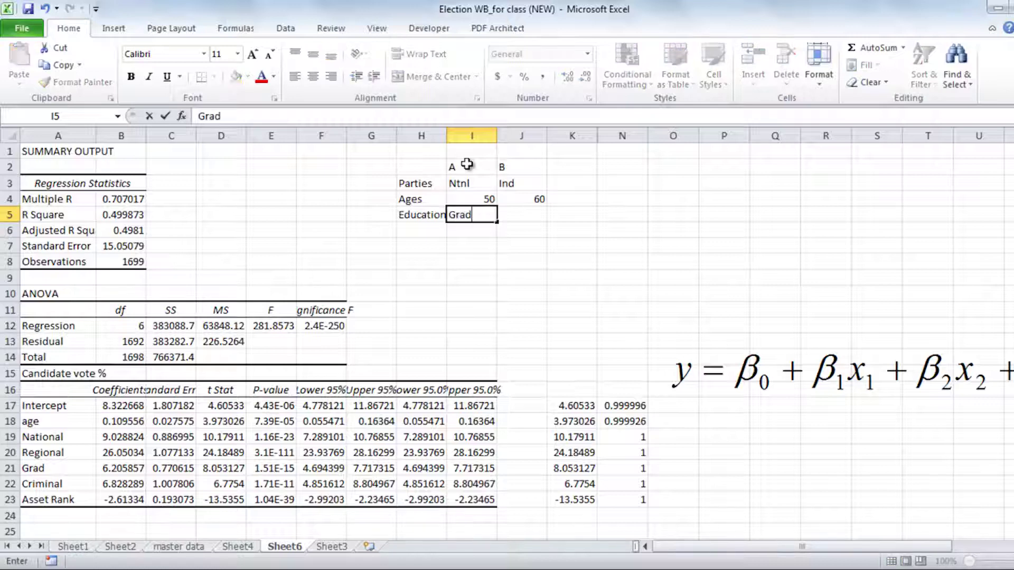
key(Tab)
text(Not)
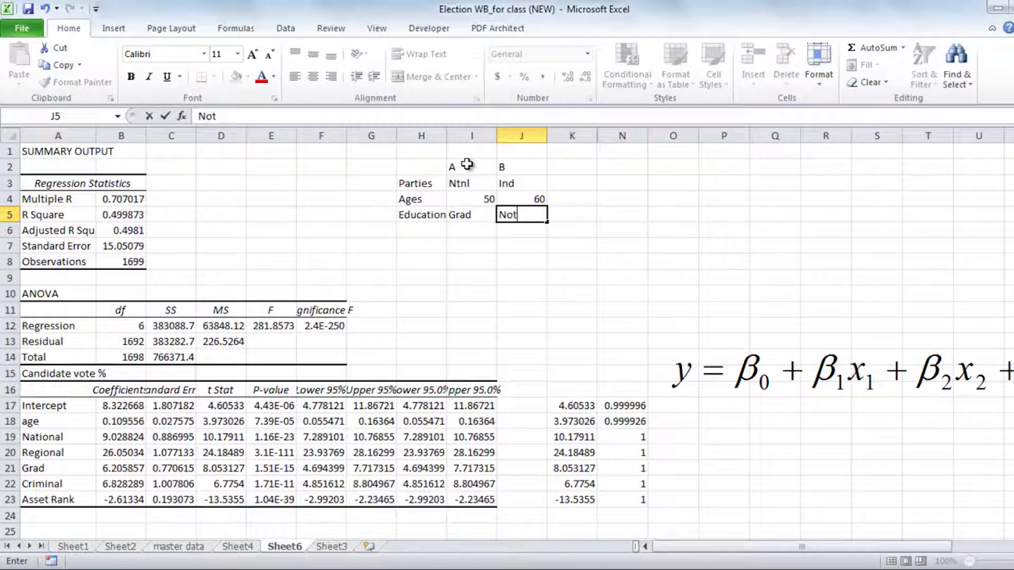
key(Return)
key(Left)
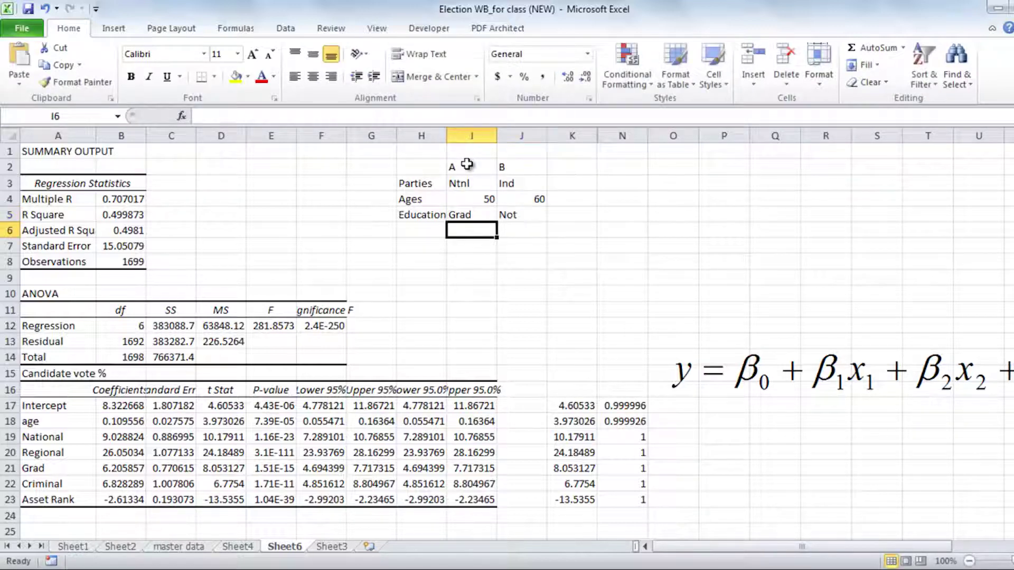
key(Left)
Step: Add a Crime row with Clean for A and Yes for B
text(Crime)
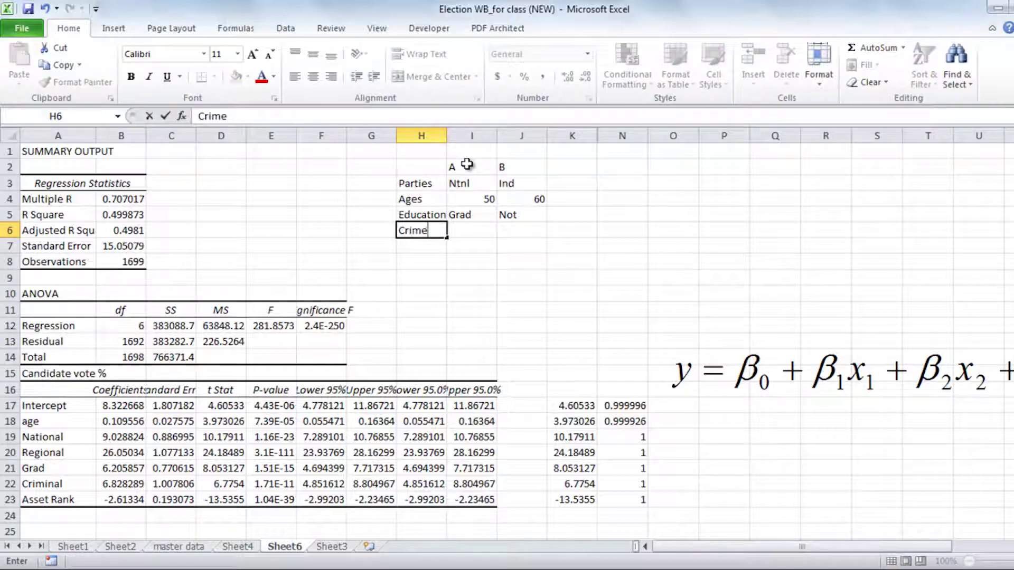
key(Tab)
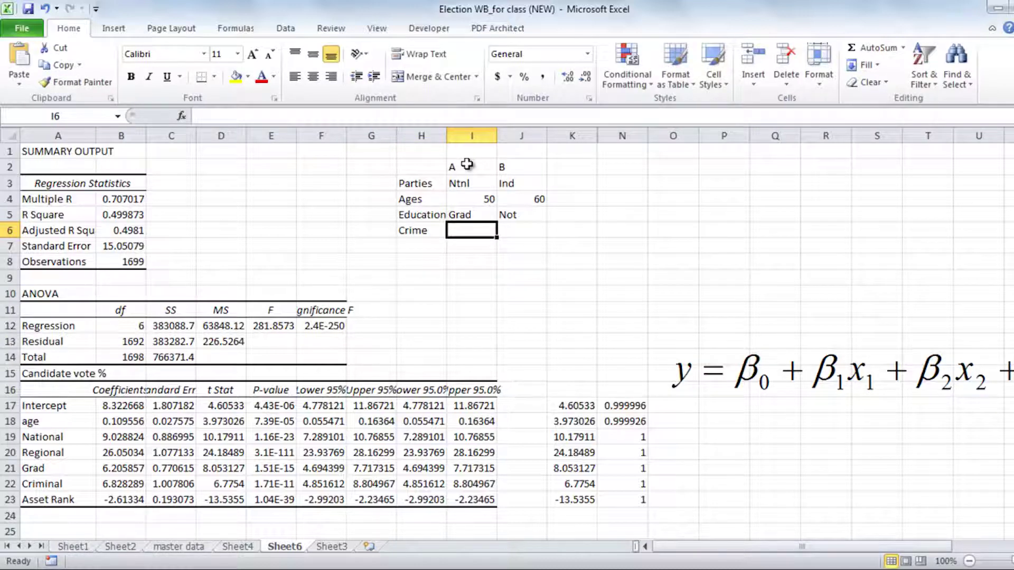
text(Clean)
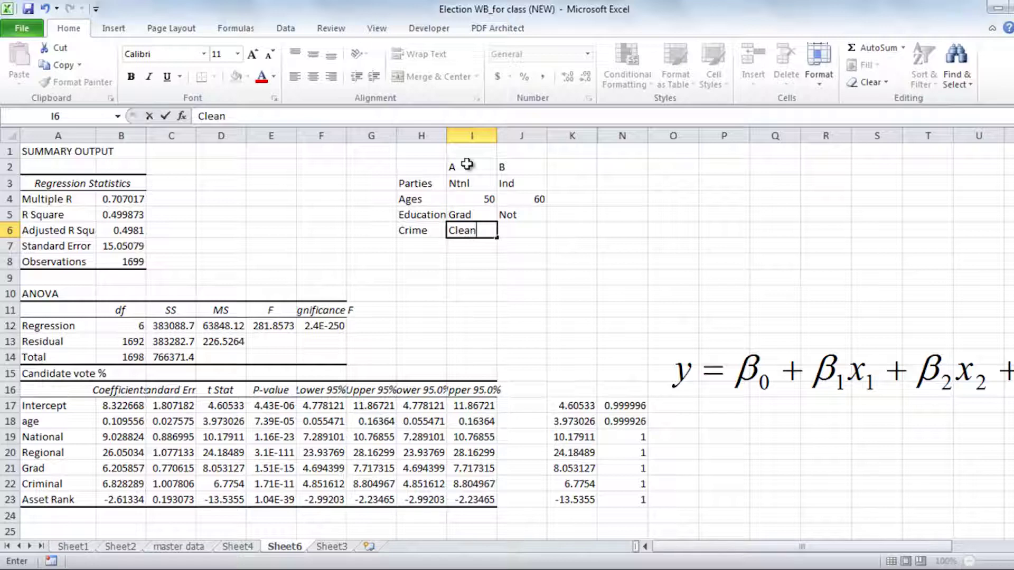
key(Tab)
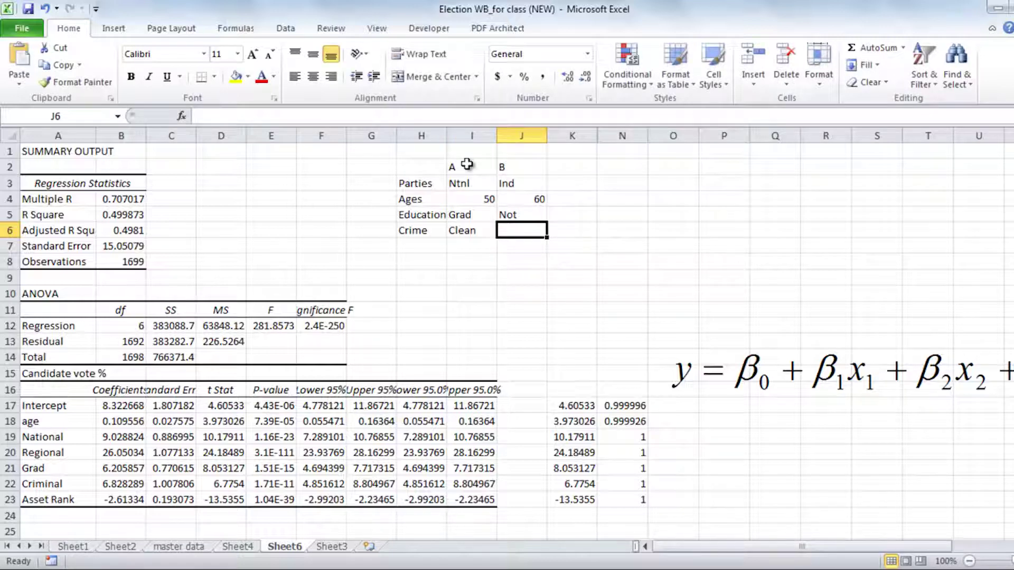
text(Yes)
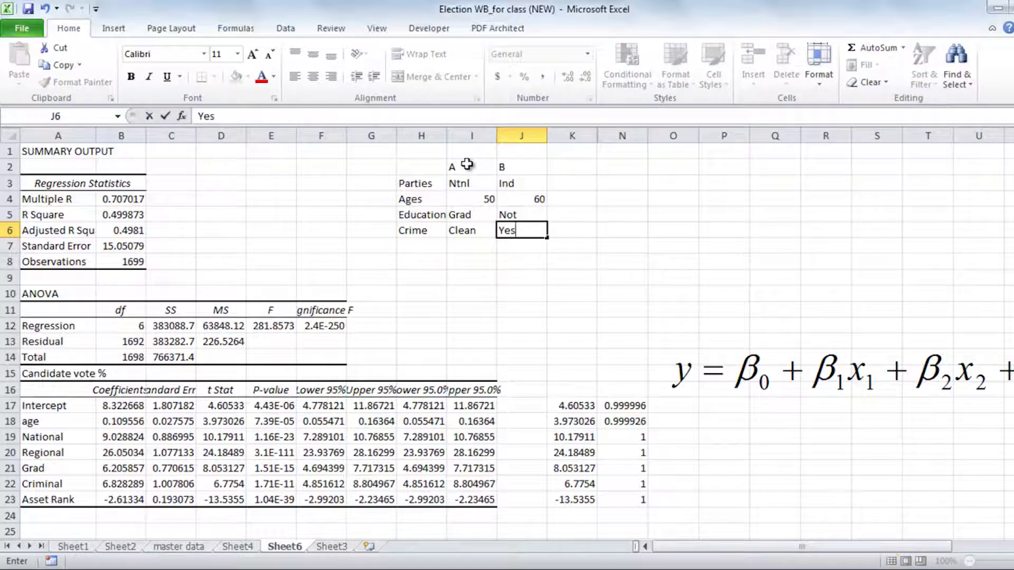
key(Return)
key(Left)
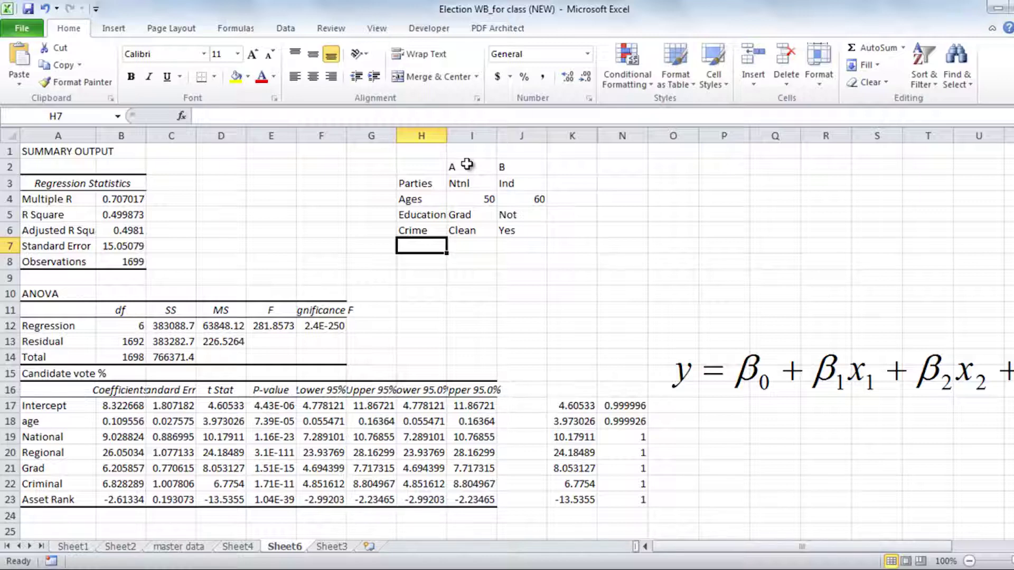
Step: Add an Asset rank row with 1 for A and 8 for B
text(Asset)
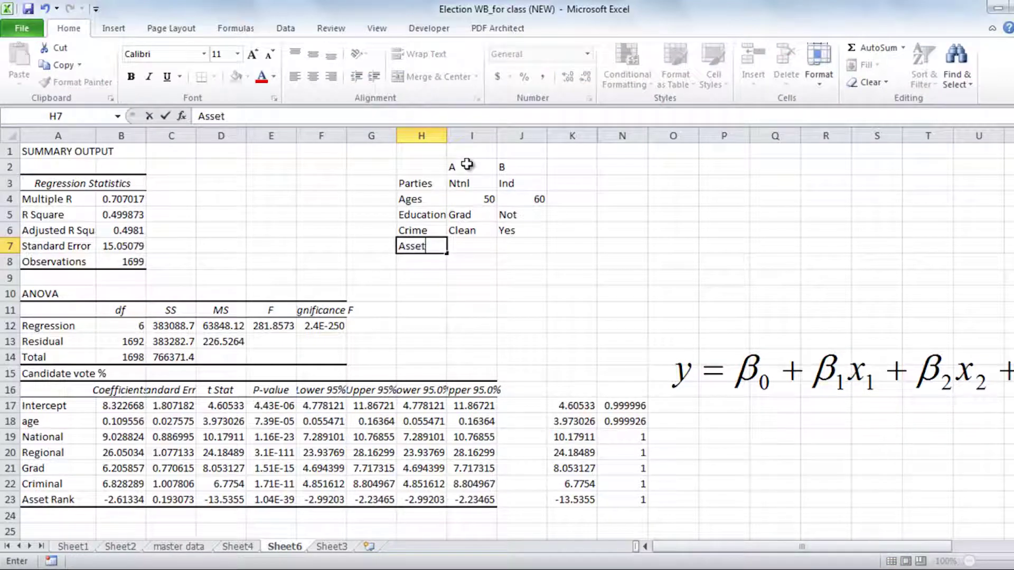
text( rank)
key(Tab)
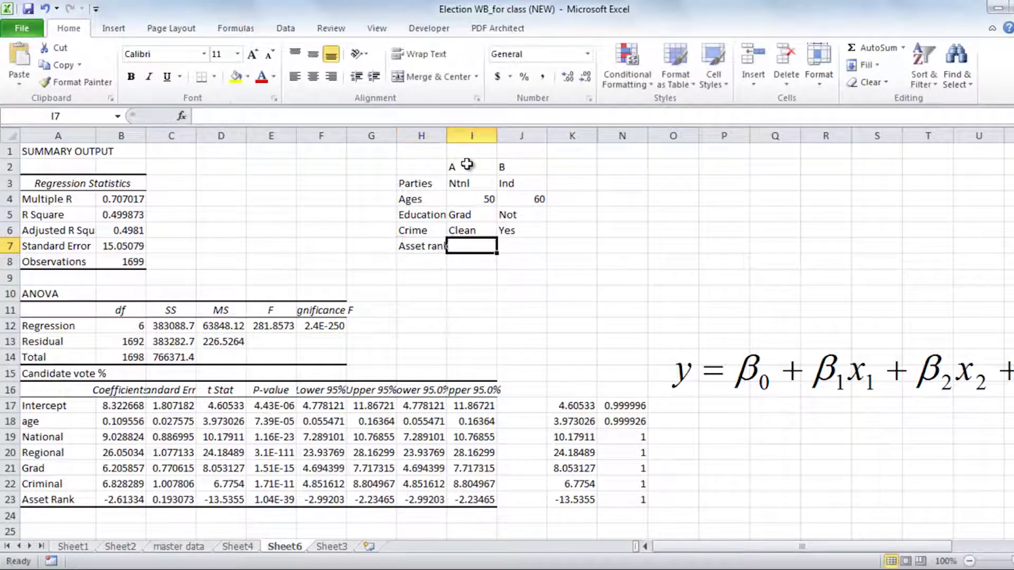
text(1)
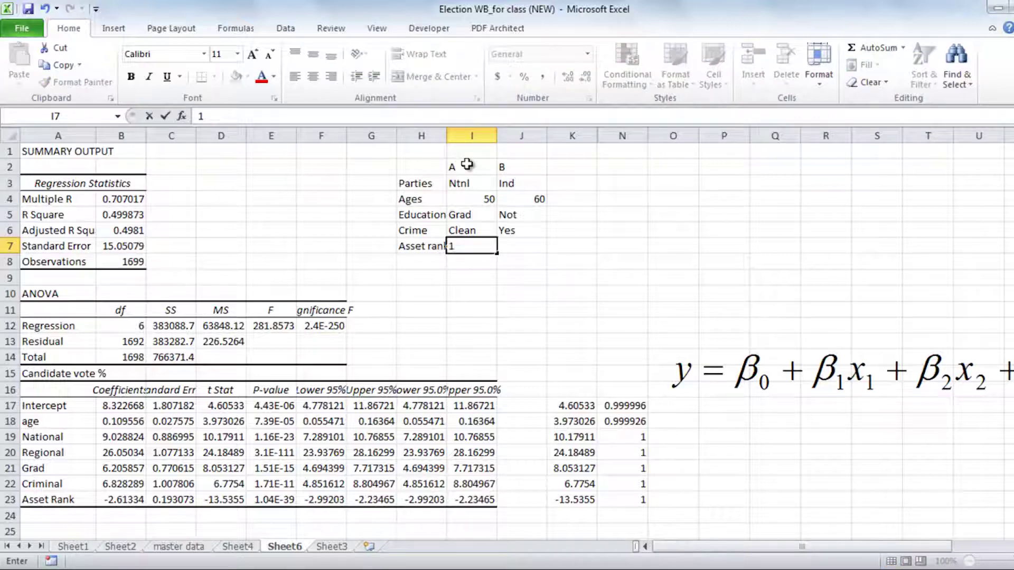
key(Tab)
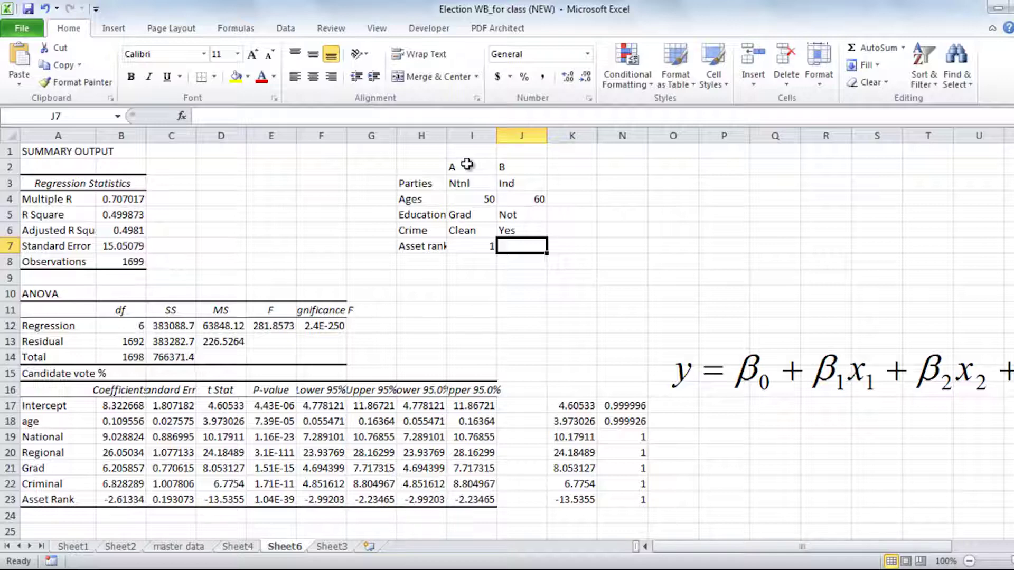
text(8)
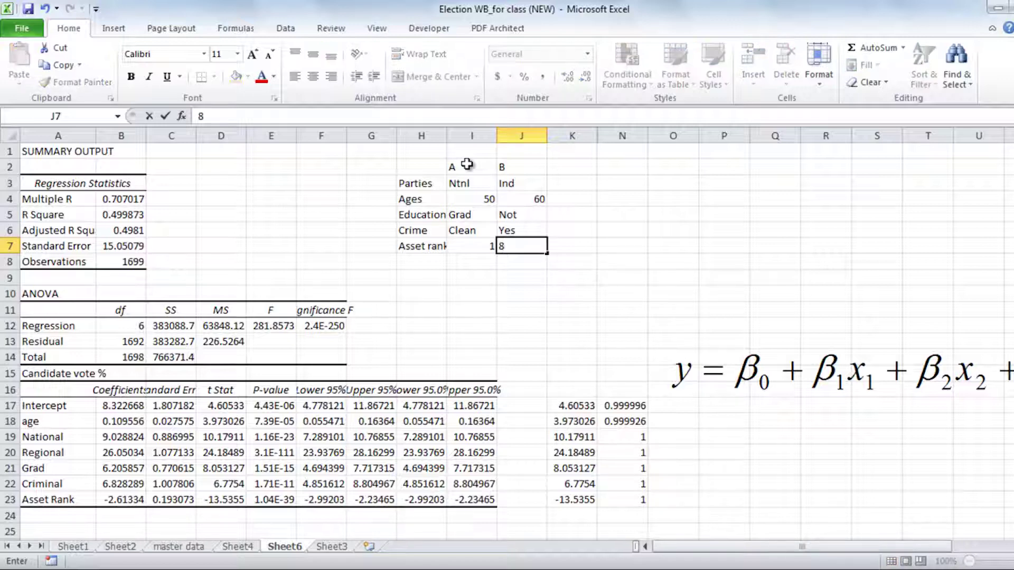
click(484, 292)
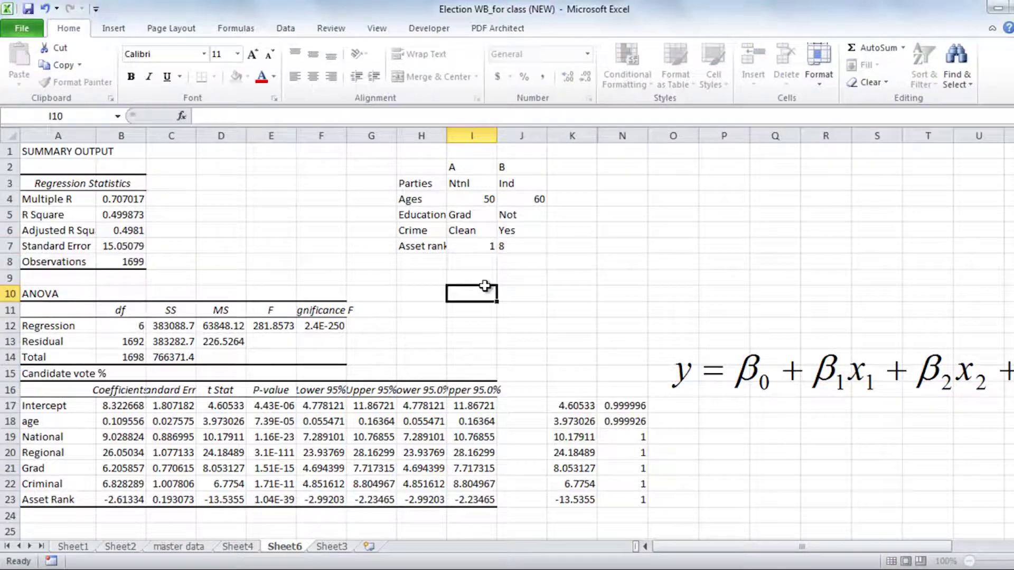
Step: Unhide columns L and M and autofit K through N to show the rounded coefficients
click(469, 246)
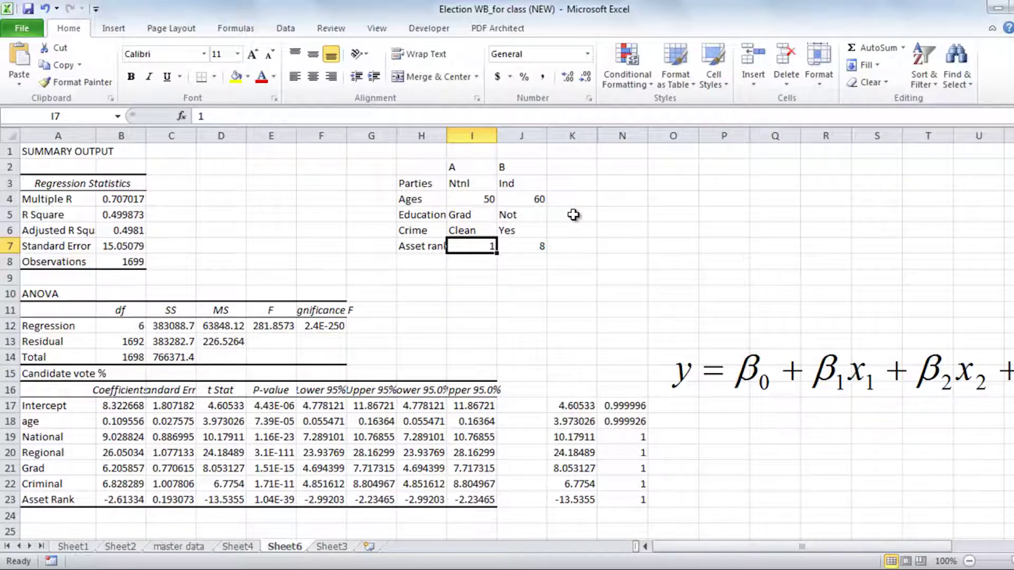
drag(585, 132, 613, 135)
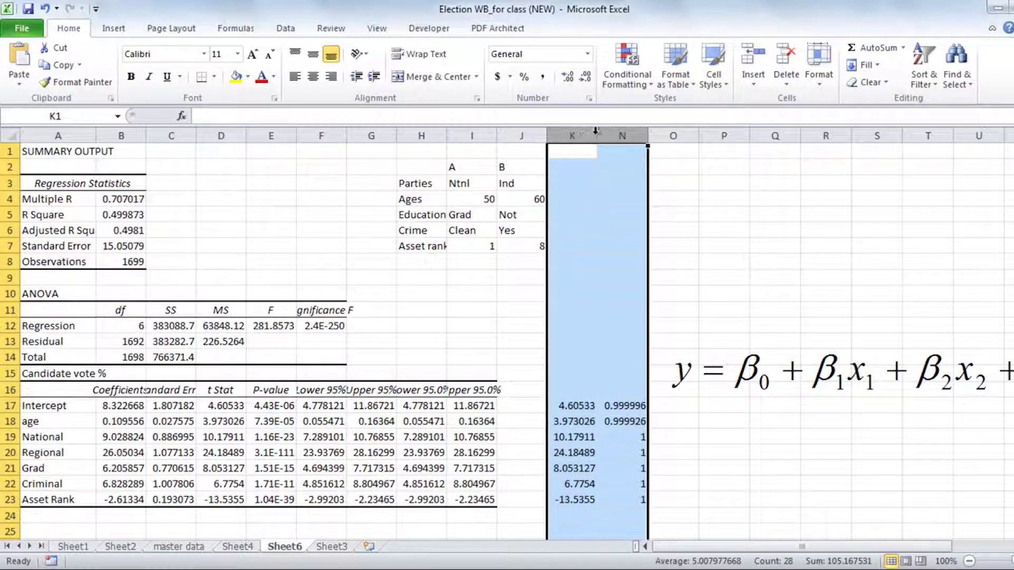
double_click(593, 135)
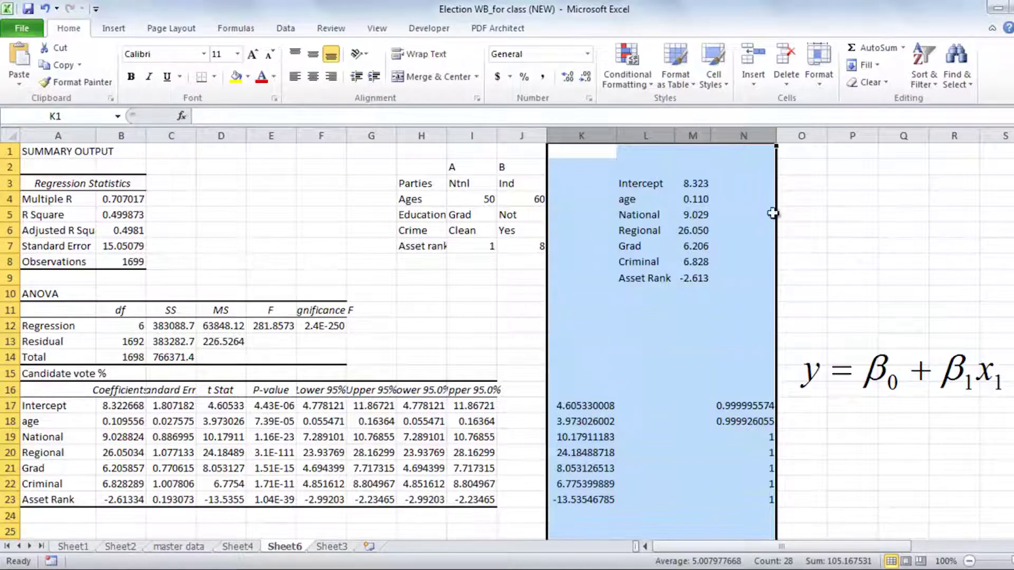
click(761, 167)
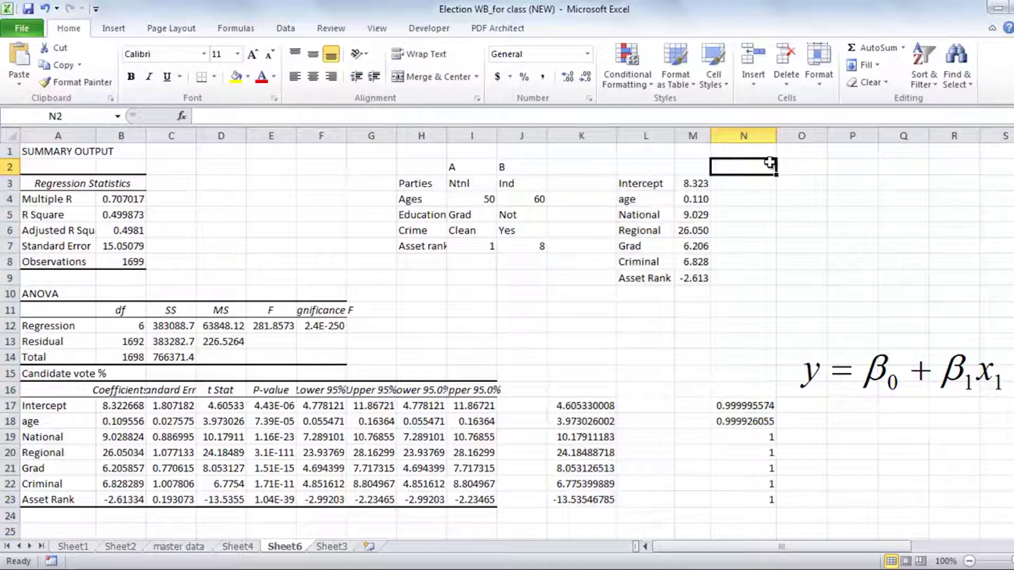
Step: Add A and B headings beside the coefficients, each with an Intercept value of 1
text(A)
key(Return)
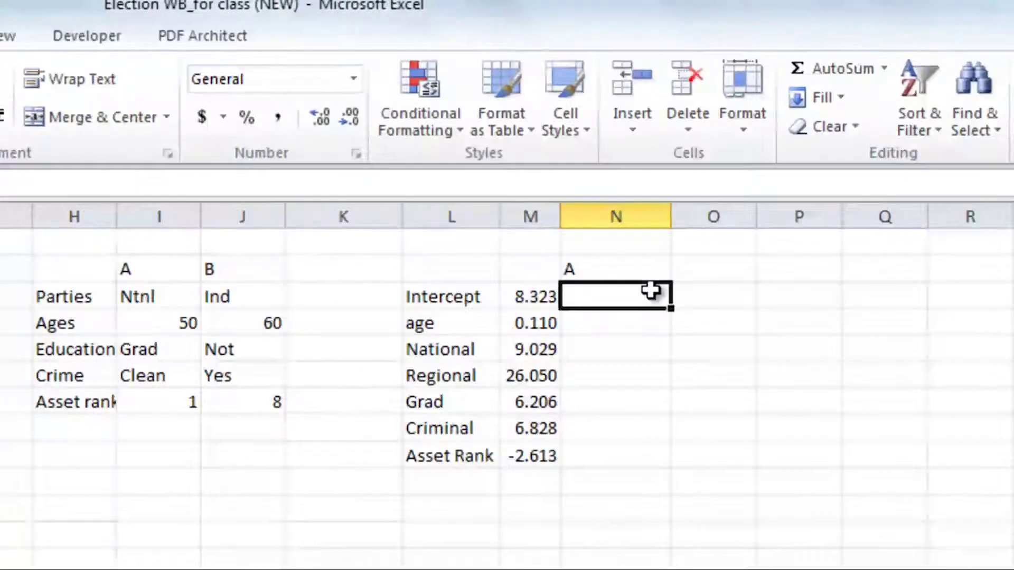
text(1)
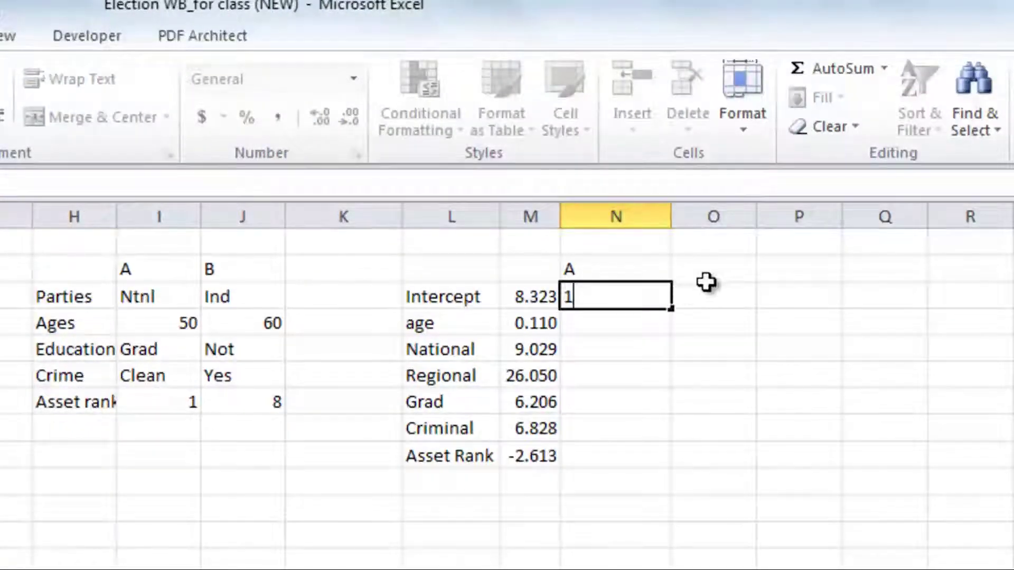
click(735, 268)
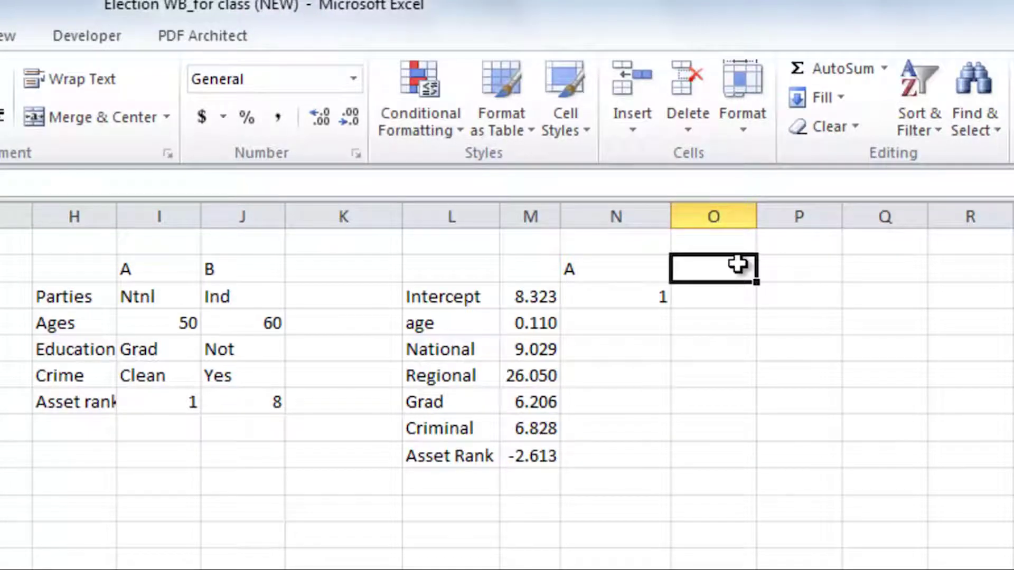
text(B)
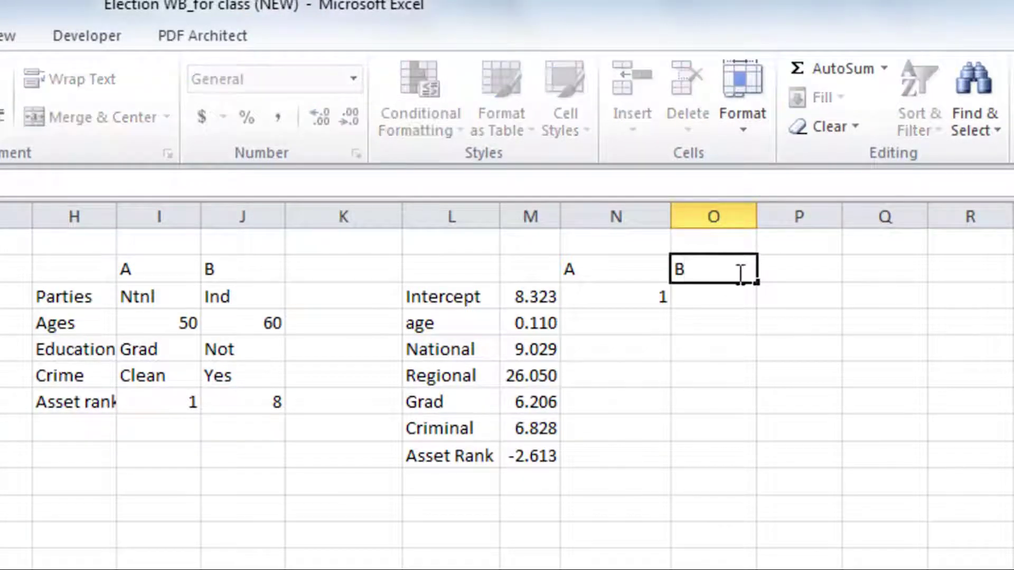
click(734, 288)
text(1)
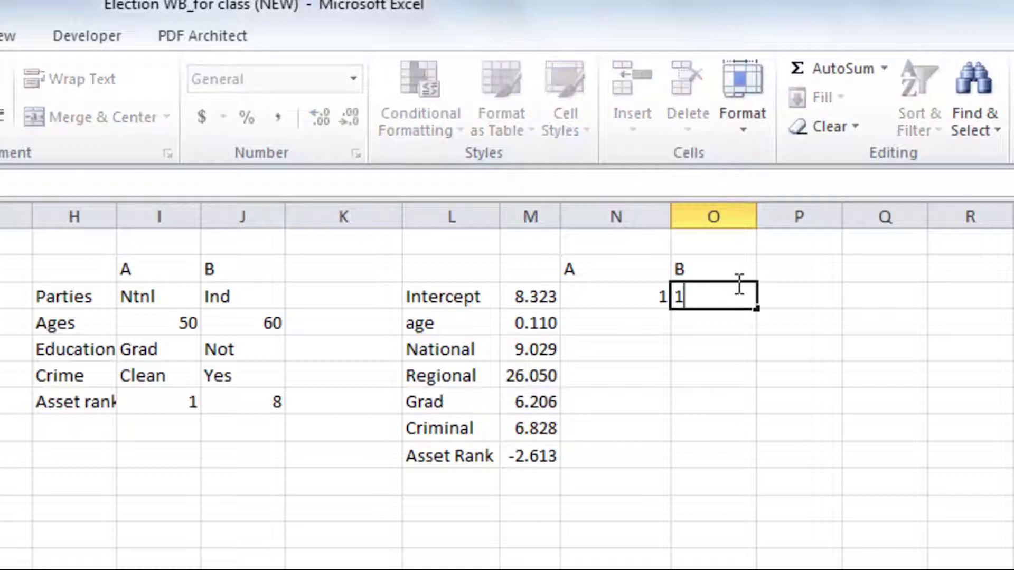
click(619, 318)
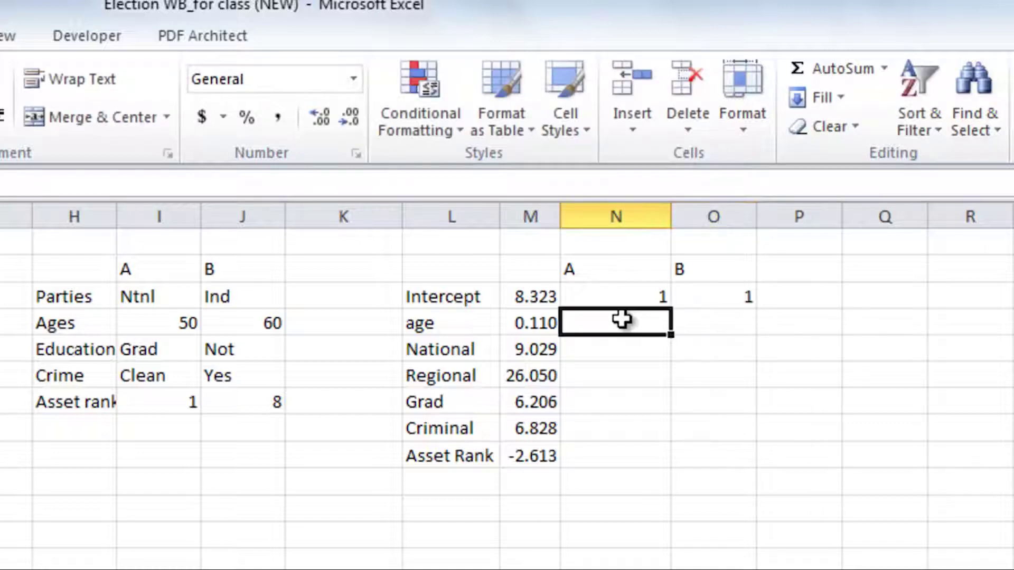
Step: Enter ages 50 and 60, and National values 1 for A and 0 for B
text(50)
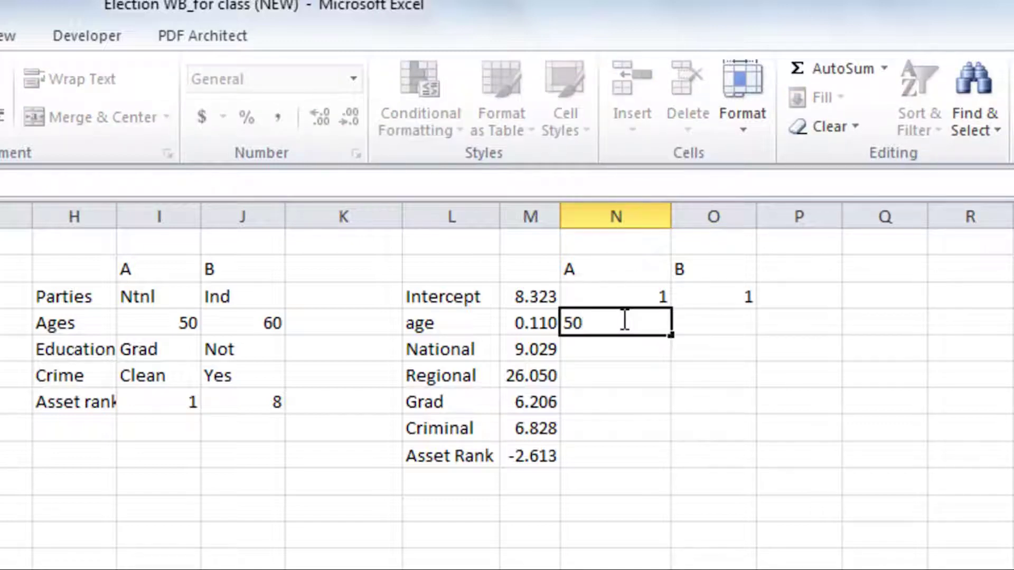
key(Tab)
text(60)
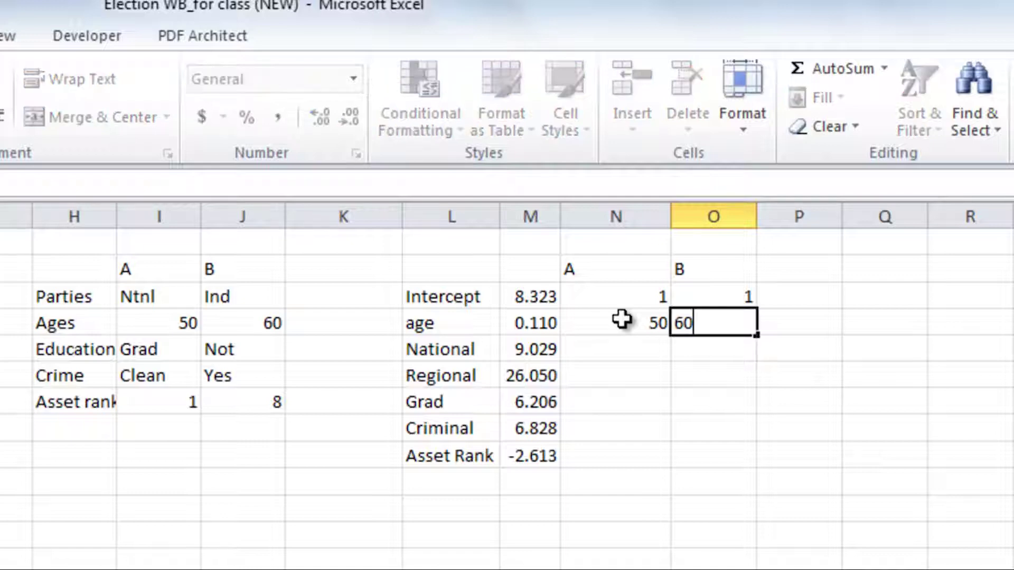
click(600, 348)
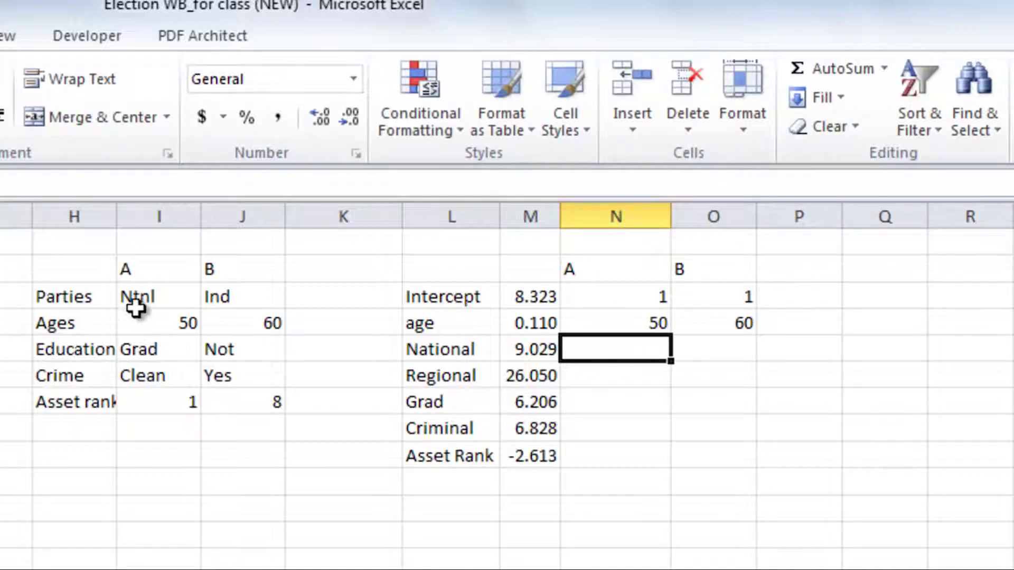
text(1)
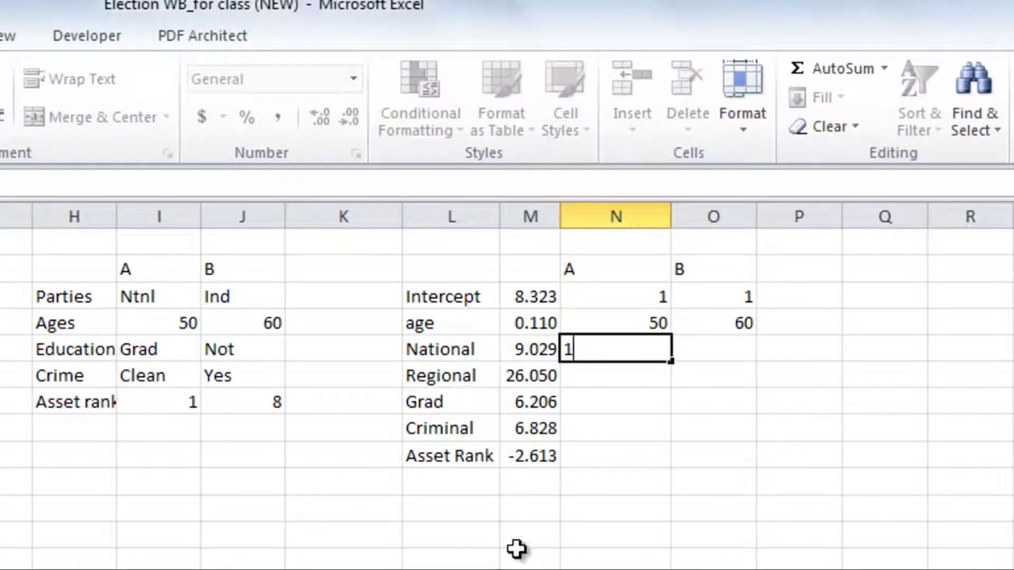
click(736, 350)
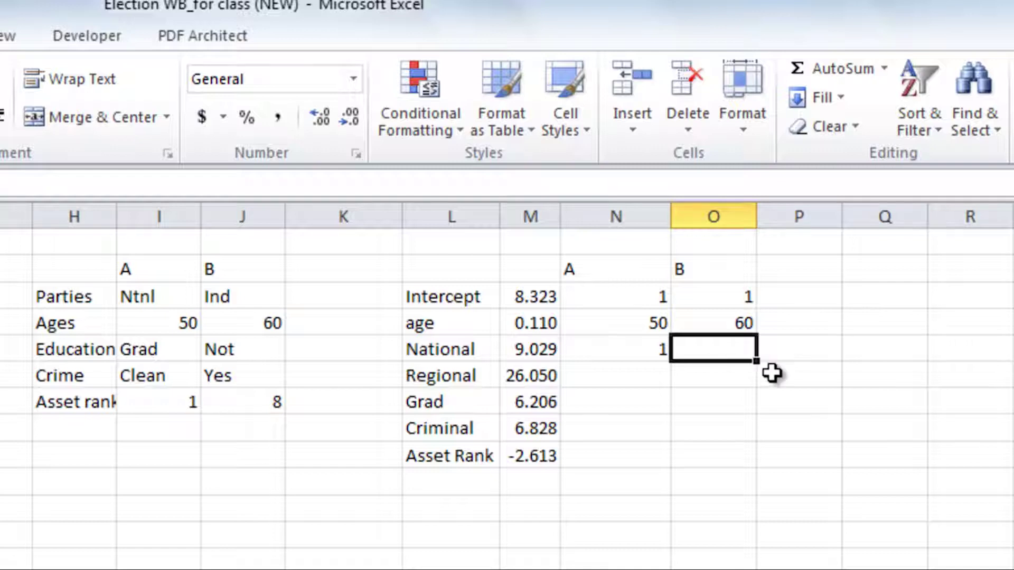
text(0)
click(780, 396)
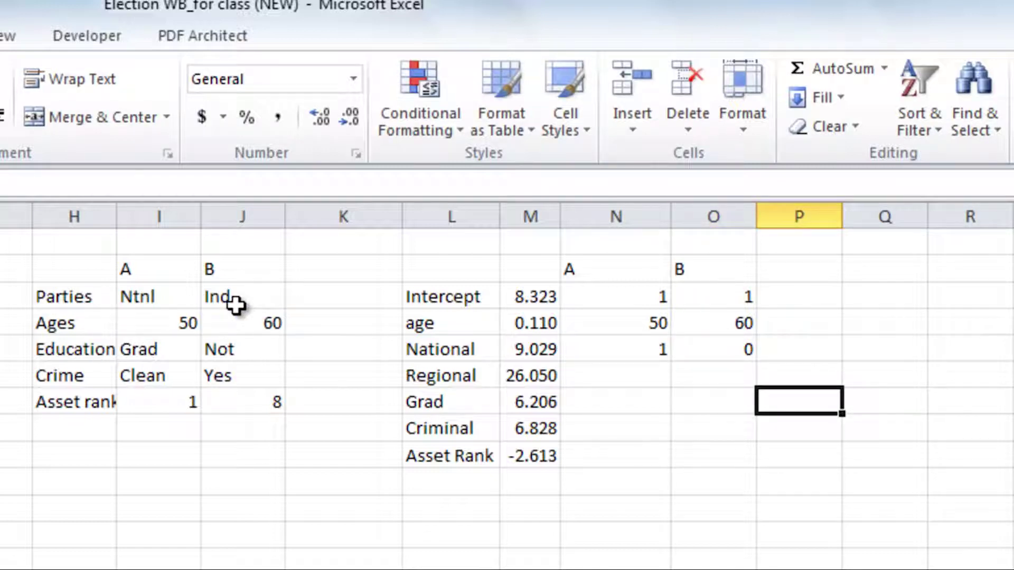
Step: Enter Regional values 0 and 0, and Grad values 1 for A and 0 for B
click(615, 373)
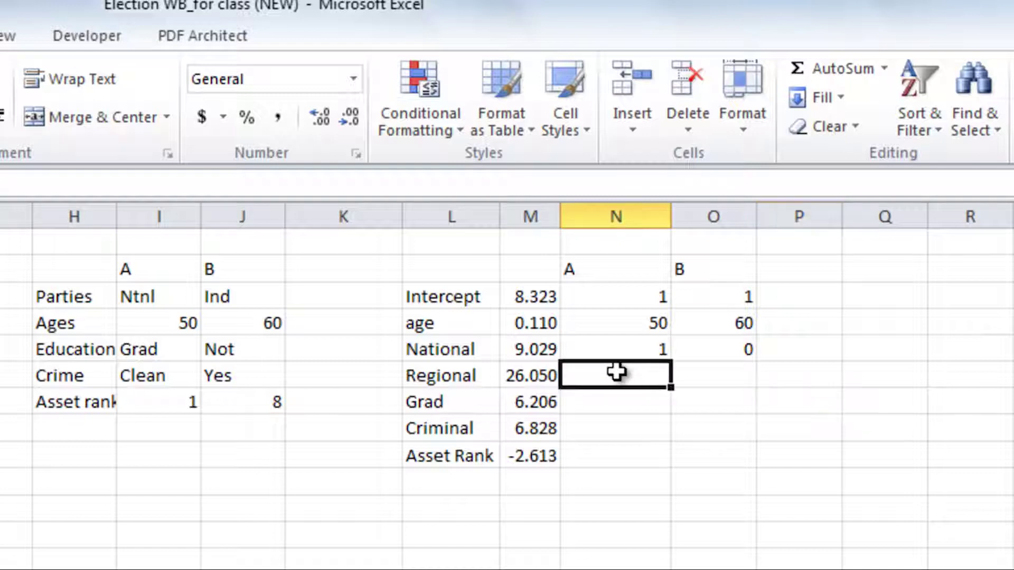
text(0)
click(735, 380)
text(0)
click(755, 430)
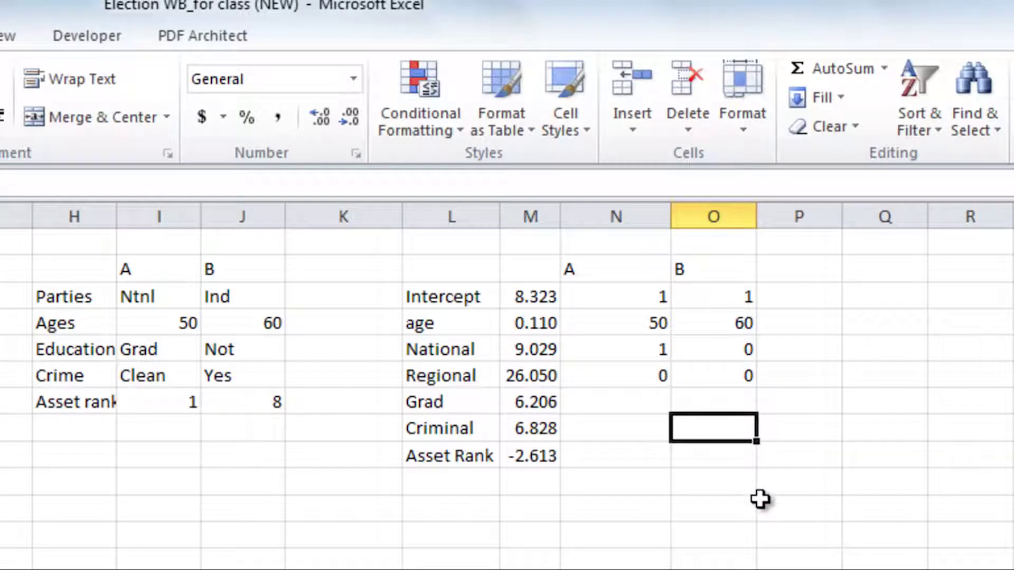
click(623, 404)
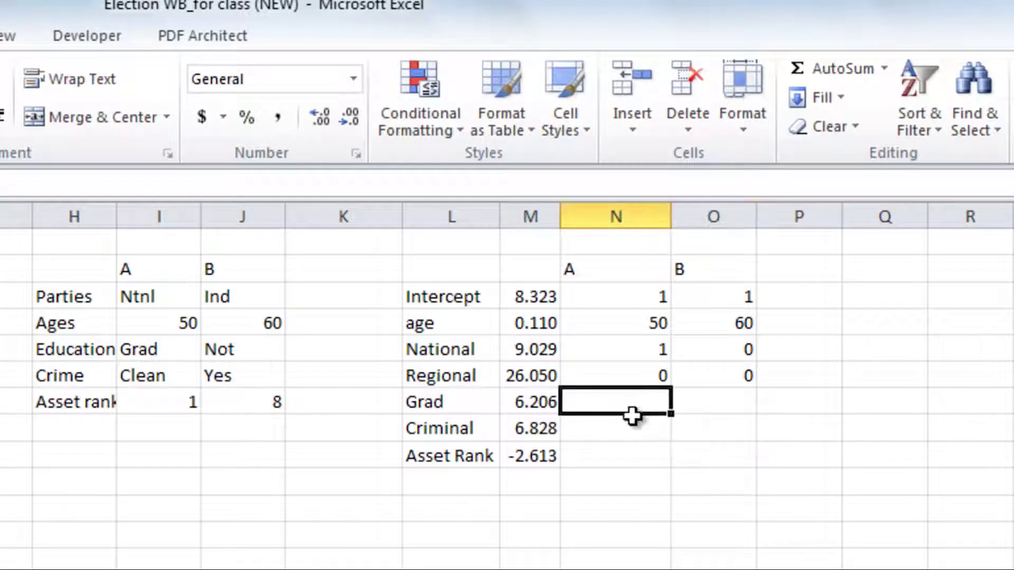
text(1)
click(730, 418)
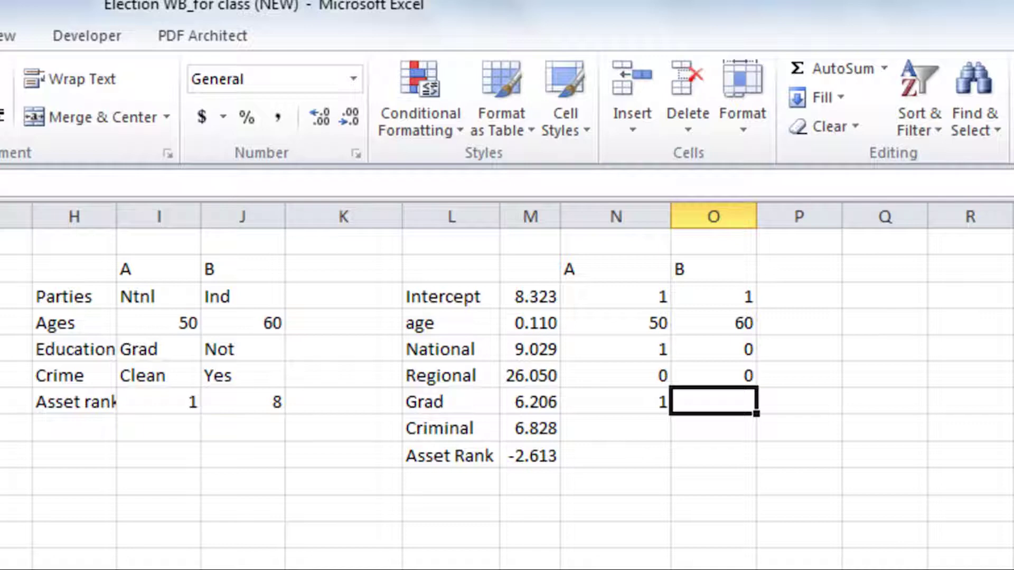
text(0)
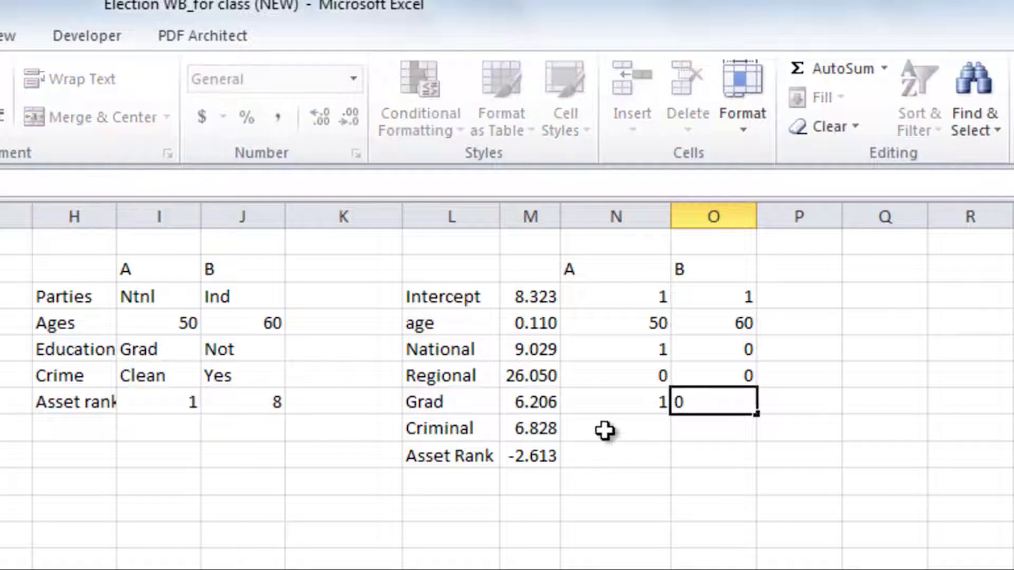
click(606, 430)
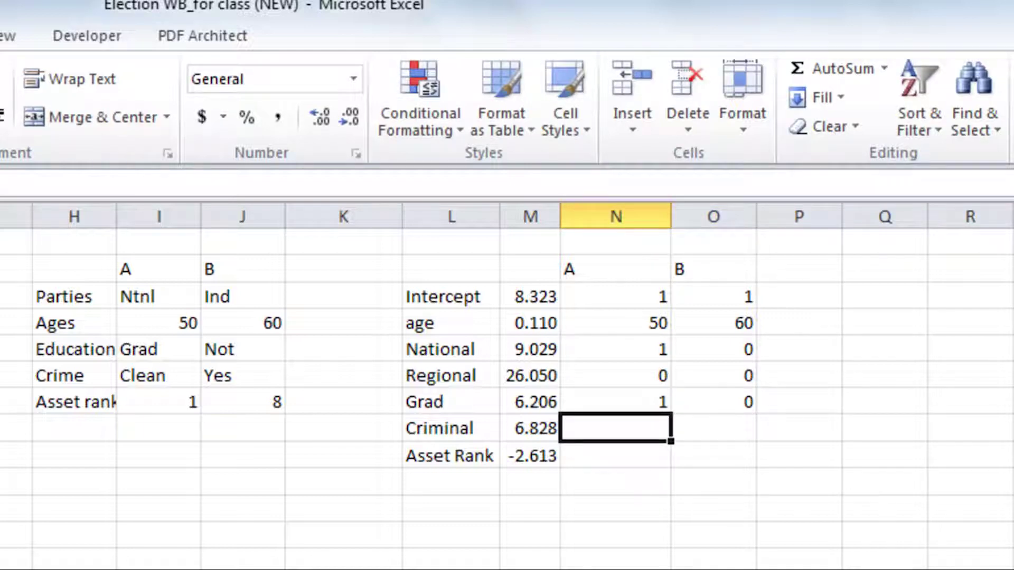
Step: Enter Criminal values 0 and 1, and Asset Rank 1 for A and 8 for B
text(0)
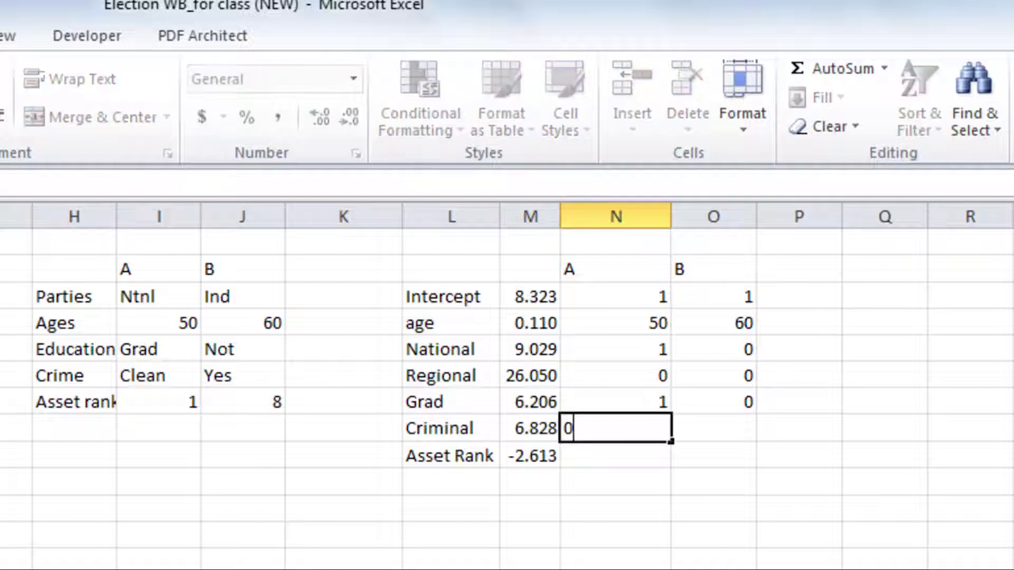
click(715, 428)
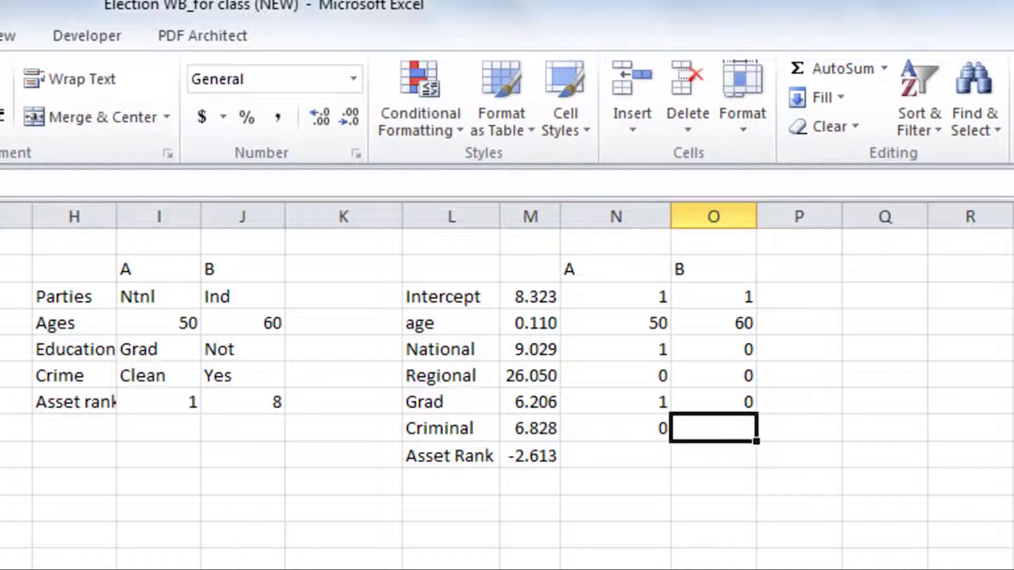
text(1)
click(628, 457)
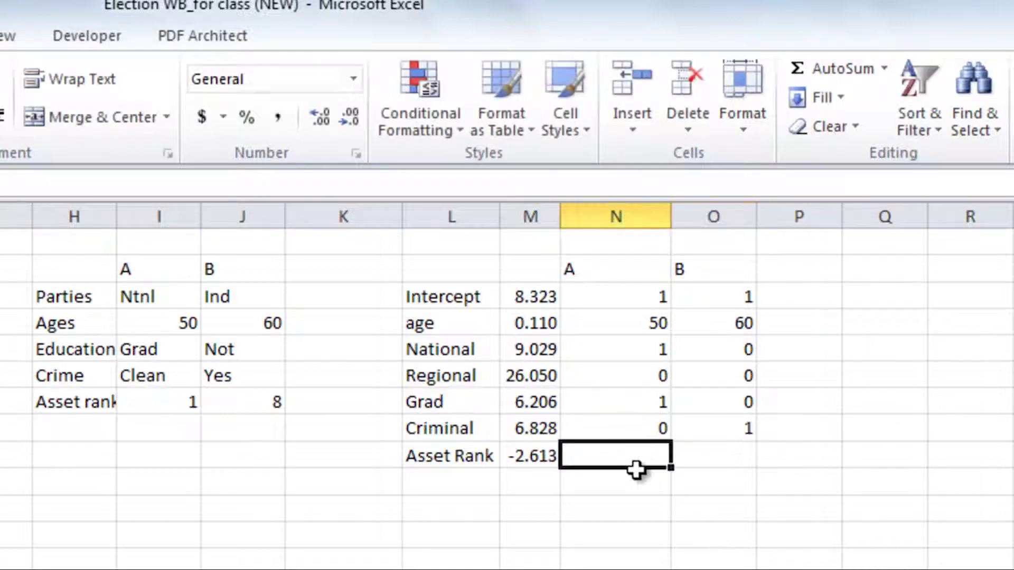
text(1)
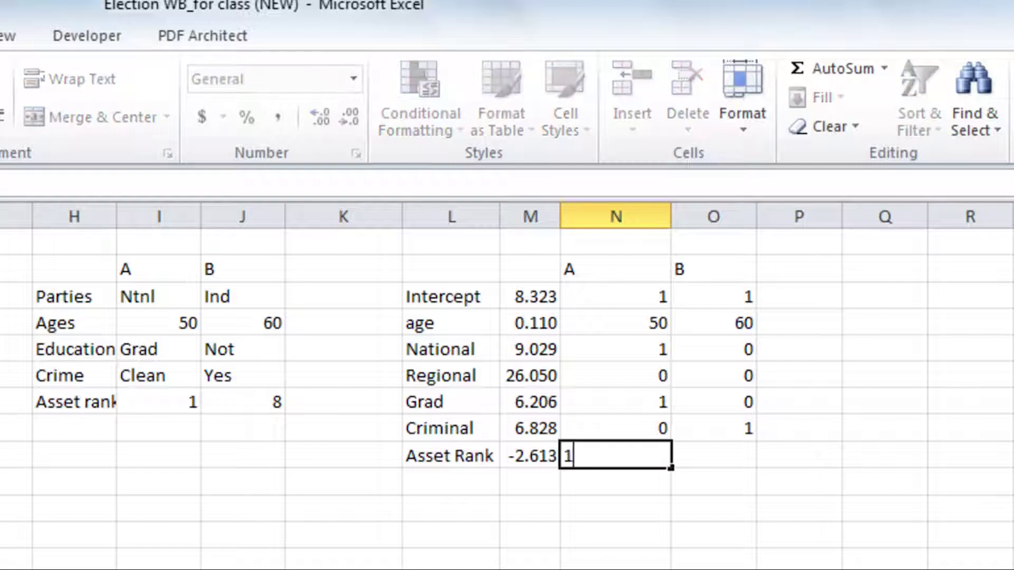
click(731, 458)
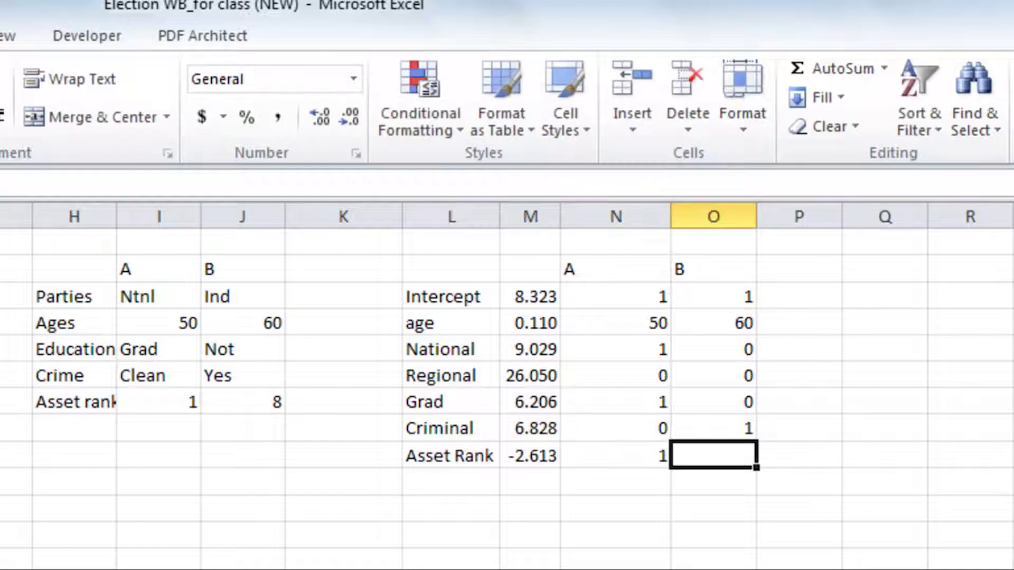
text(8)
click(958, 375)
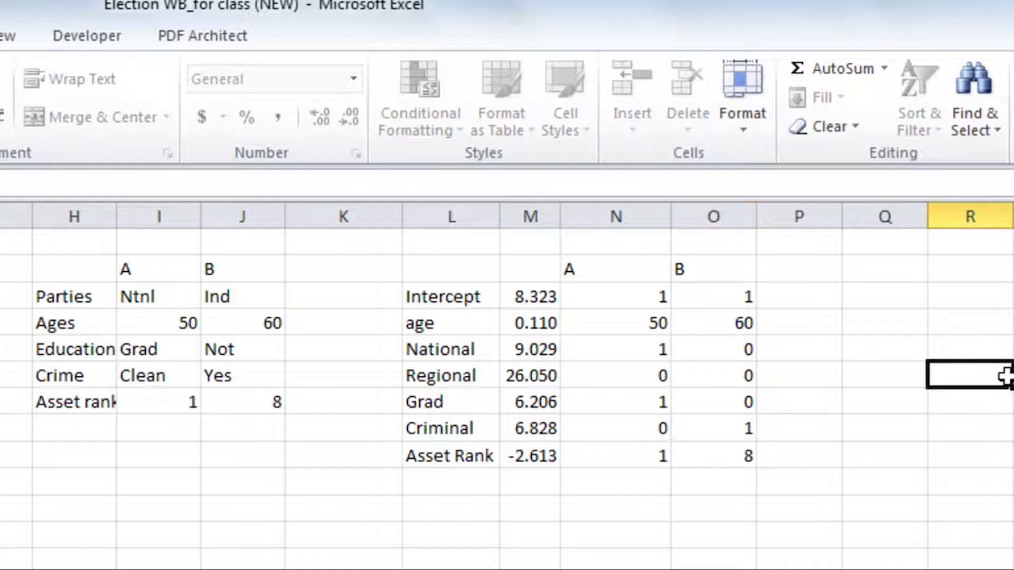
click(834, 294)
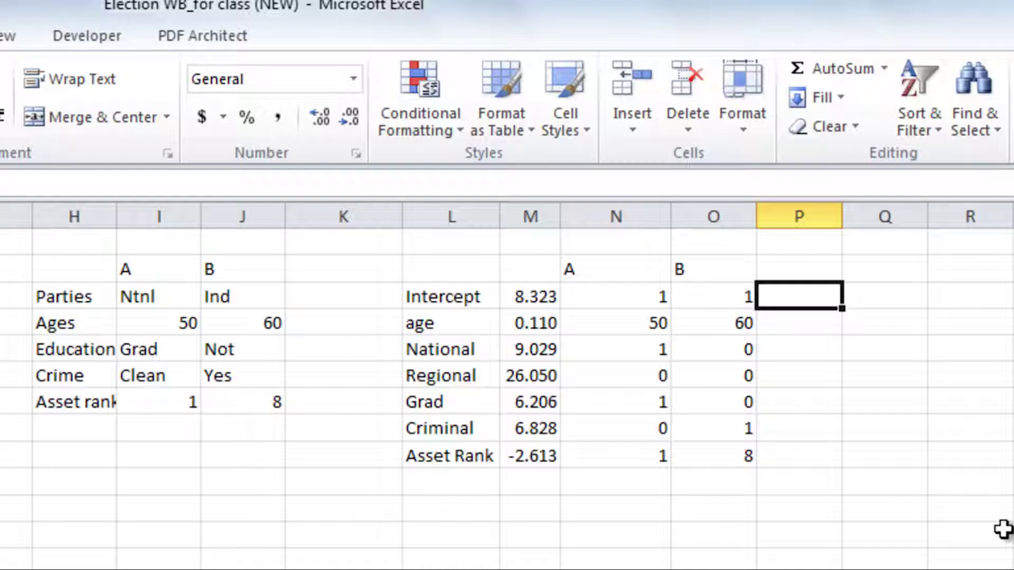
Step: Enter 'Vote share A' in P2, copy it to Q2 and edit it to 'Vote share B'
click(833, 267)
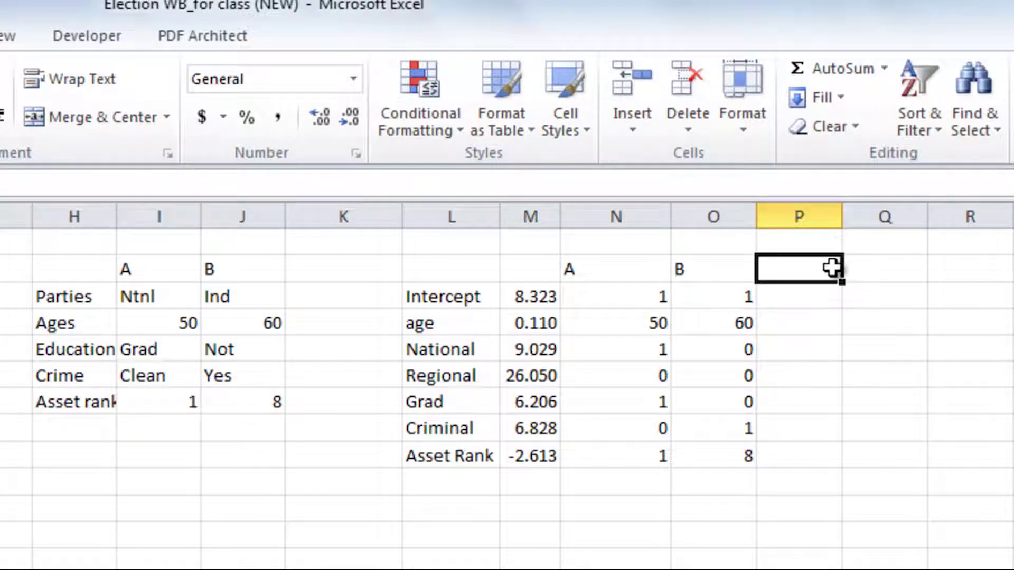
text(Vo)
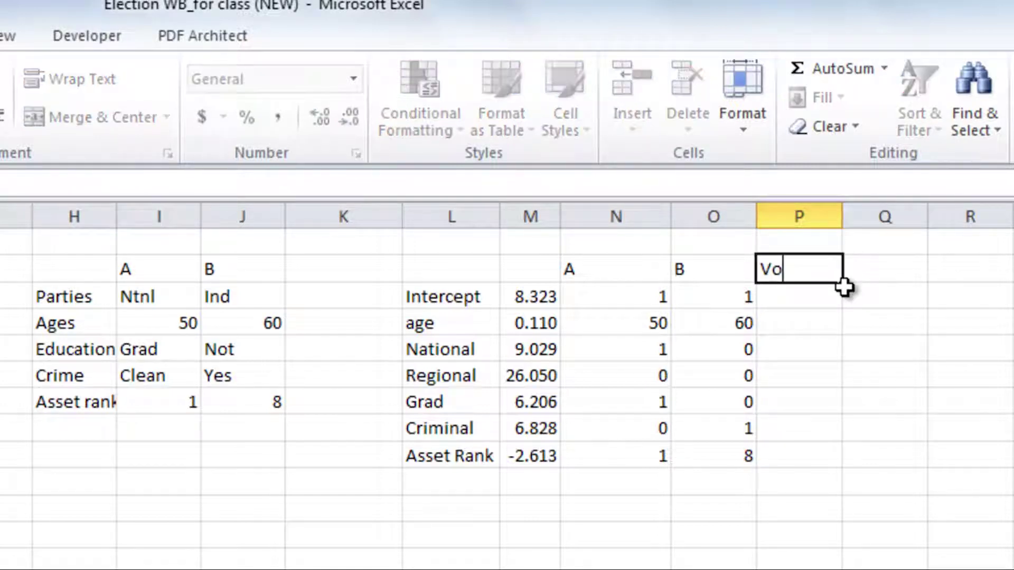
text(te share A)
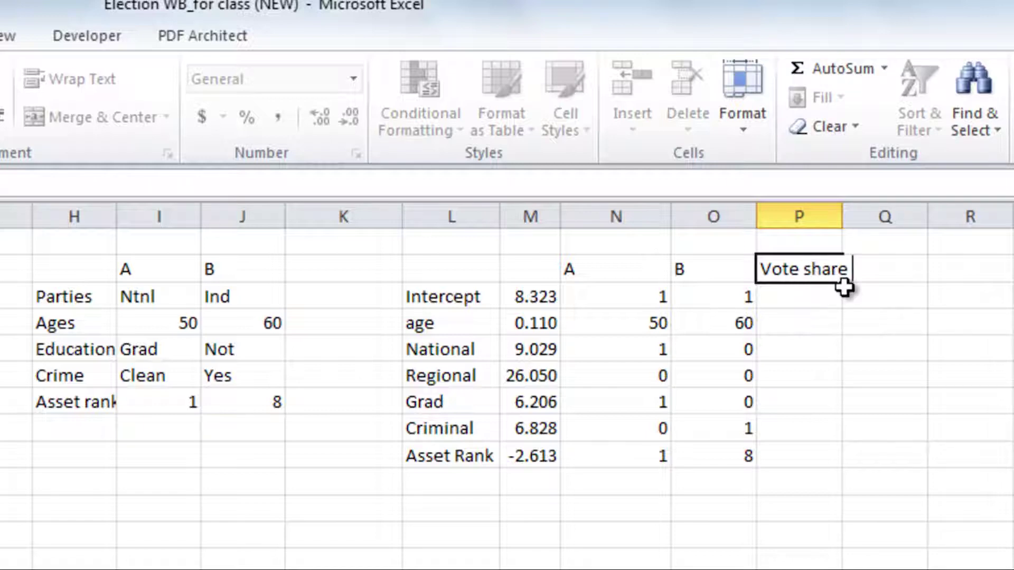
click(928, 343)
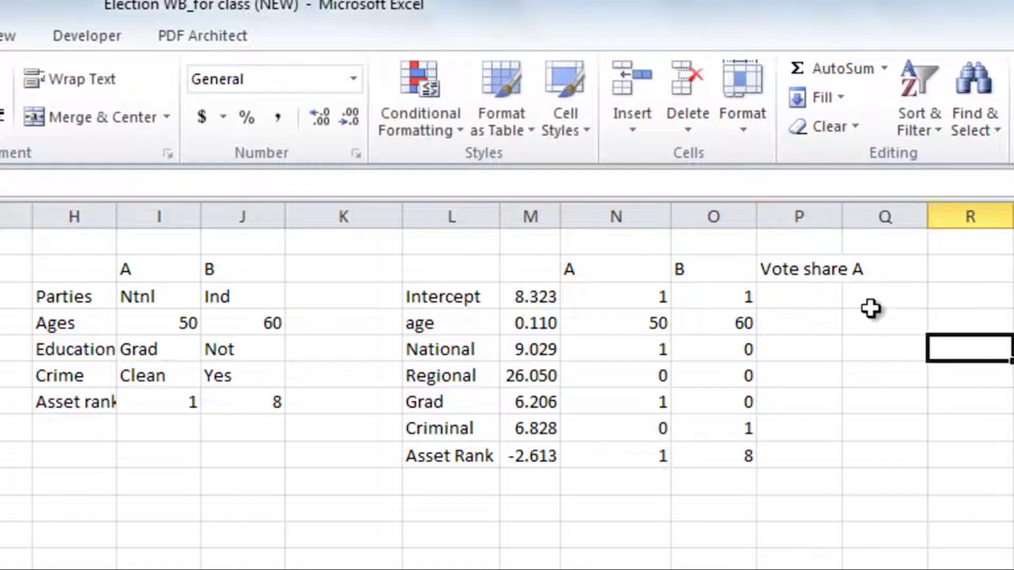
click(828, 270)
drag(875, 277, 887, 275)
click(882, 272)
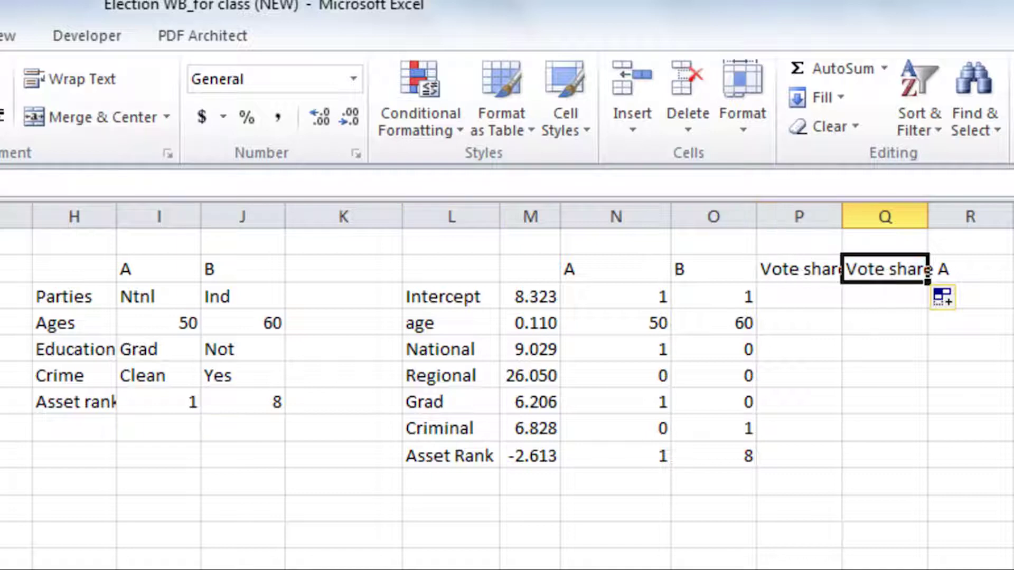
key(F2)
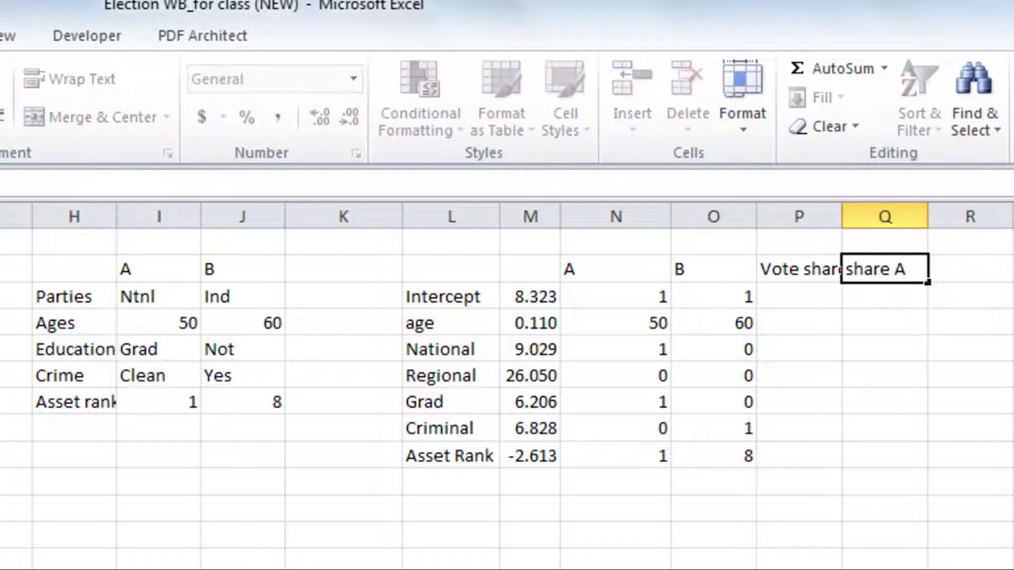
click(917, 454)
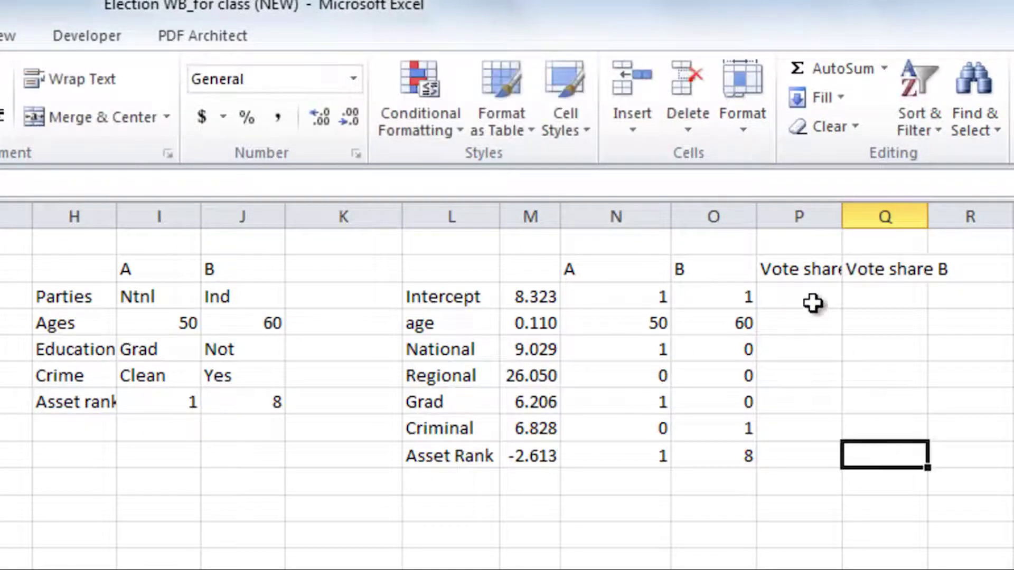
click(821, 303)
text(=)
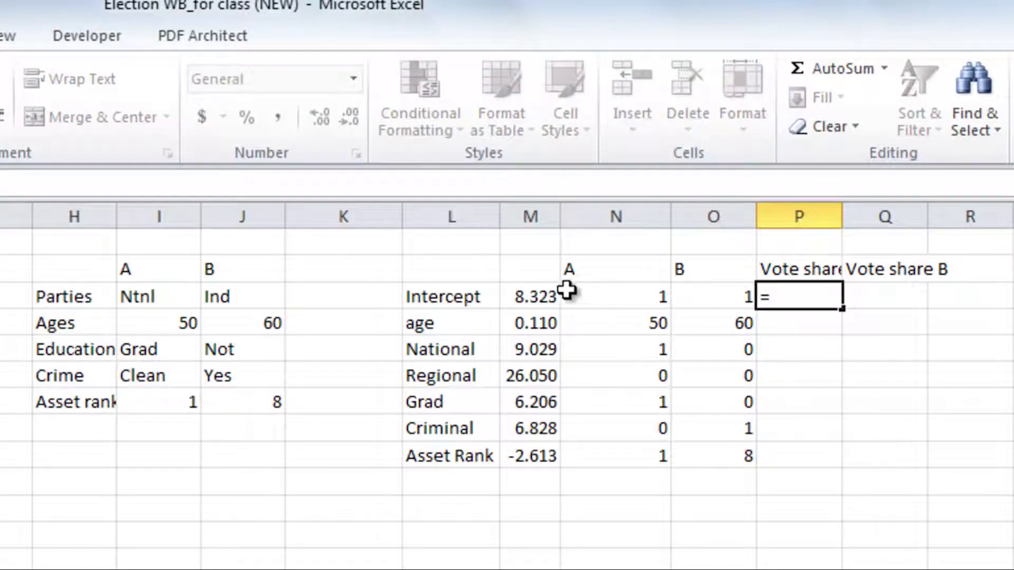
Step: Enter =M3*N3 under Vote share A and fill it down to the Asset Rank row
click(528, 299)
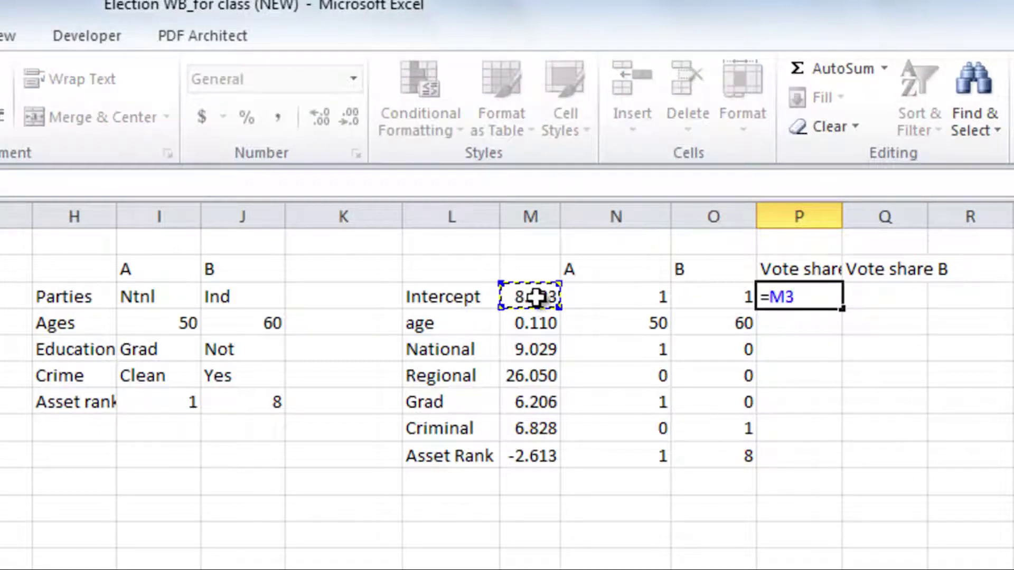
text(*)
click(629, 296)
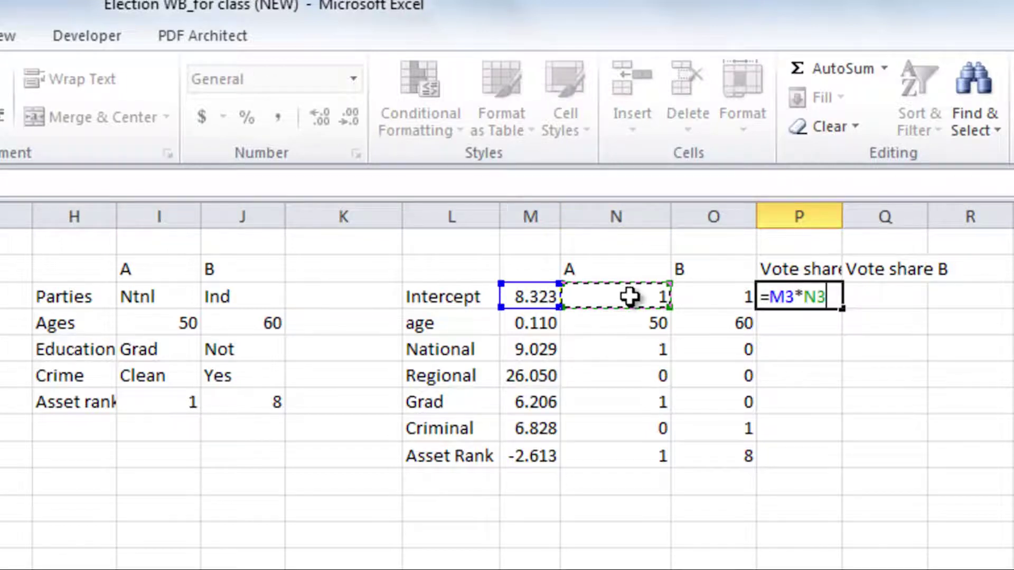
key(Return)
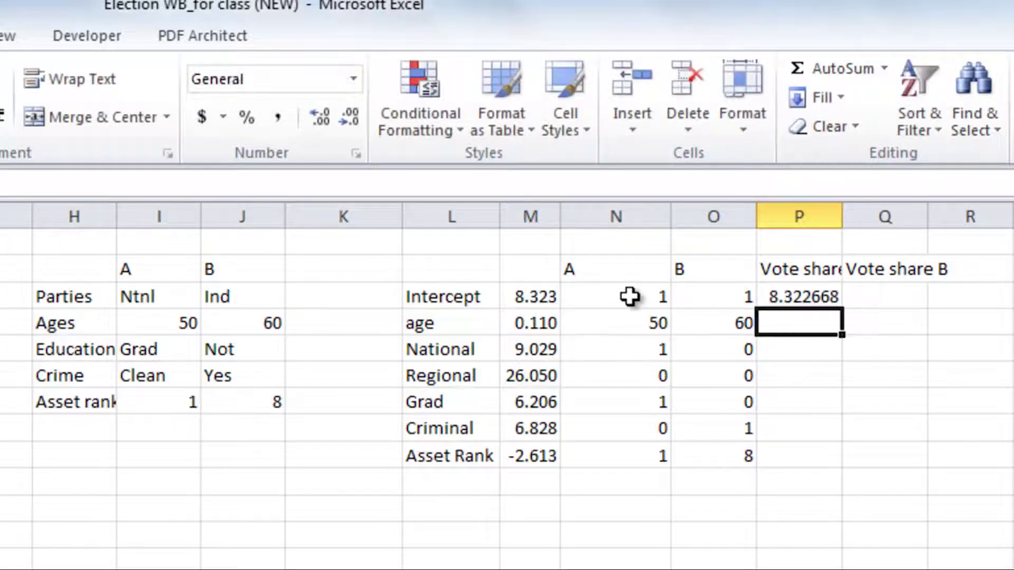
click(780, 298)
drag(842, 307, 839, 469)
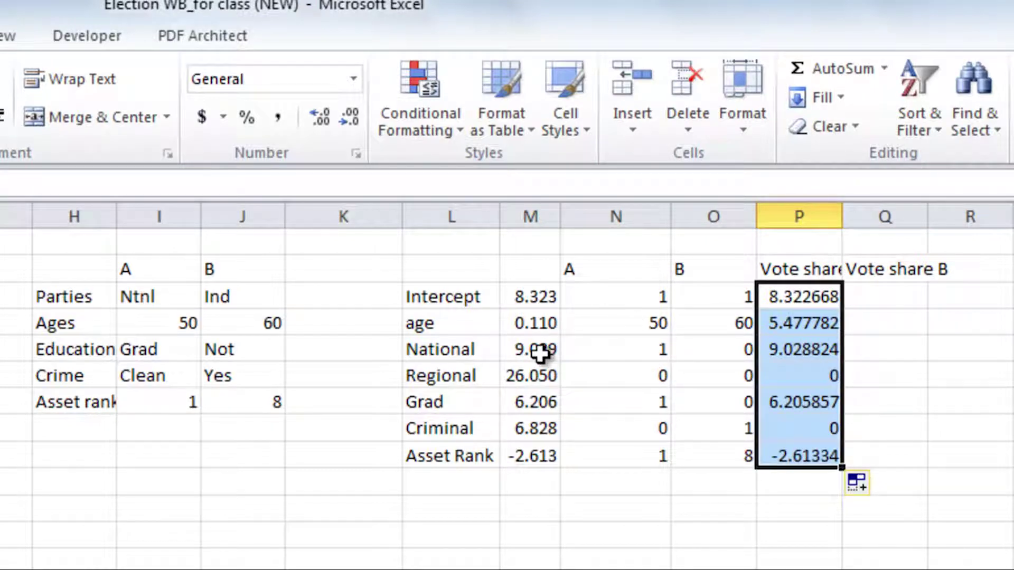
Step: Enter =M3*O3 under Vote share B and fill it down to the Asset Rank row
click(924, 294)
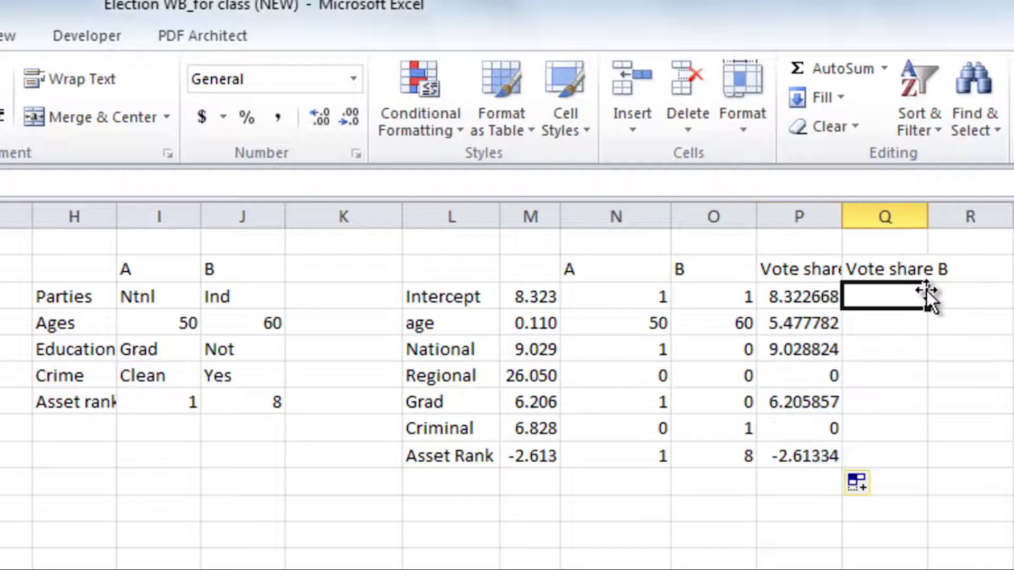
text(=)
click(543, 298)
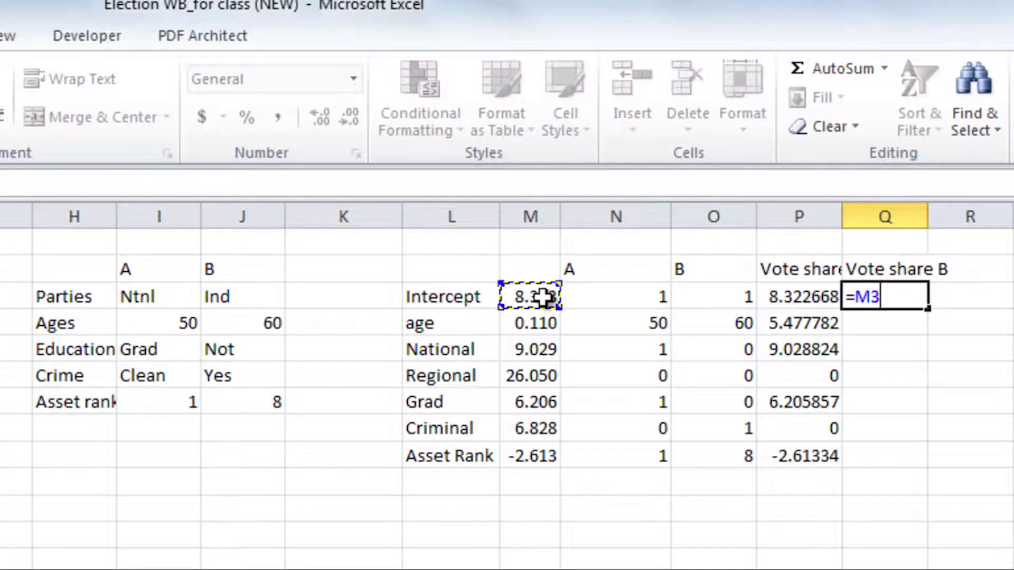
text(*)
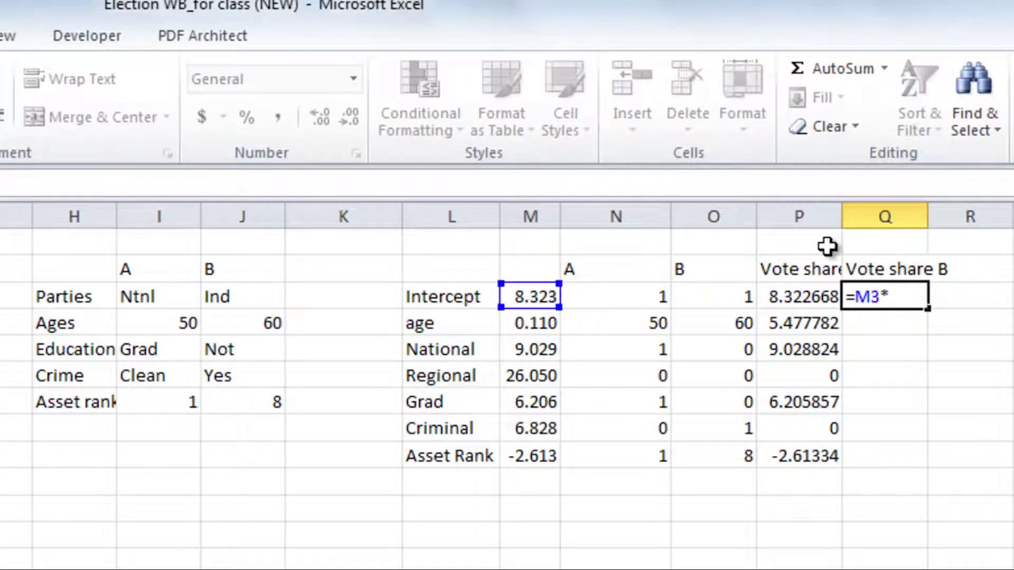
click(735, 300)
key(Return)
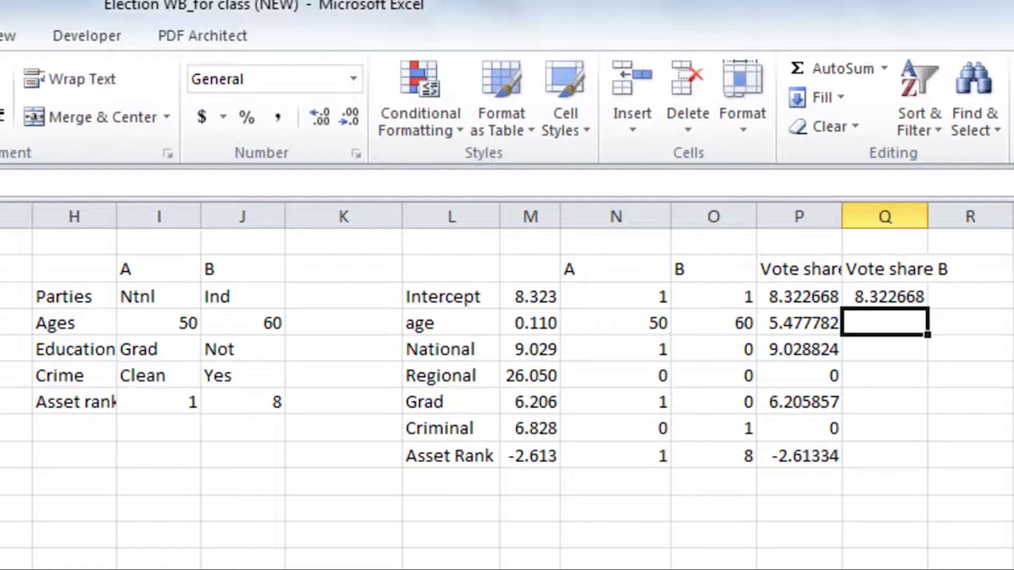
click(927, 299)
drag(928, 311, 926, 468)
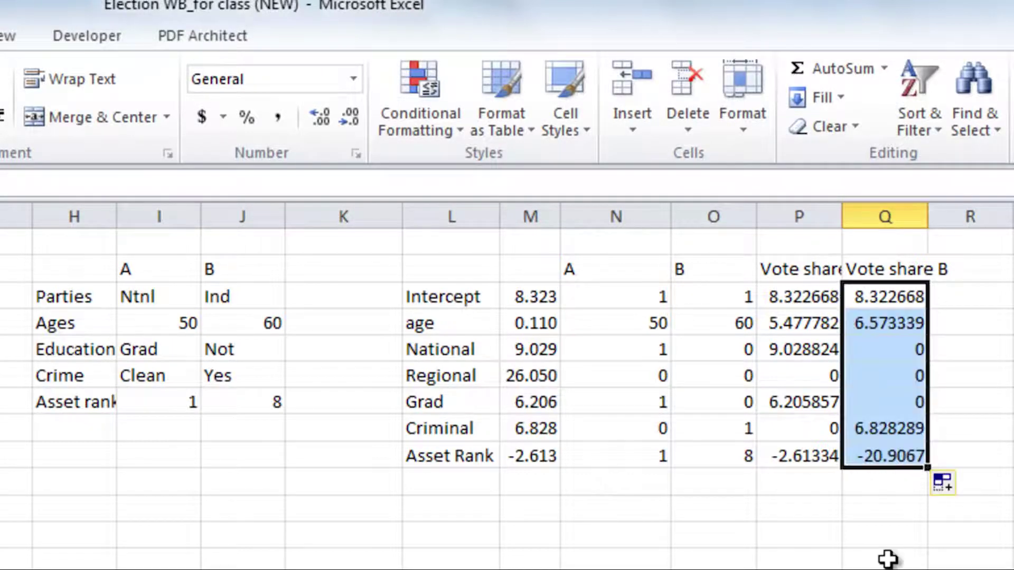
click(834, 511)
Step: Total candidate A's products with =sumr(P3:P9), which gives #NAME?, and start fixing the function name
text(=)
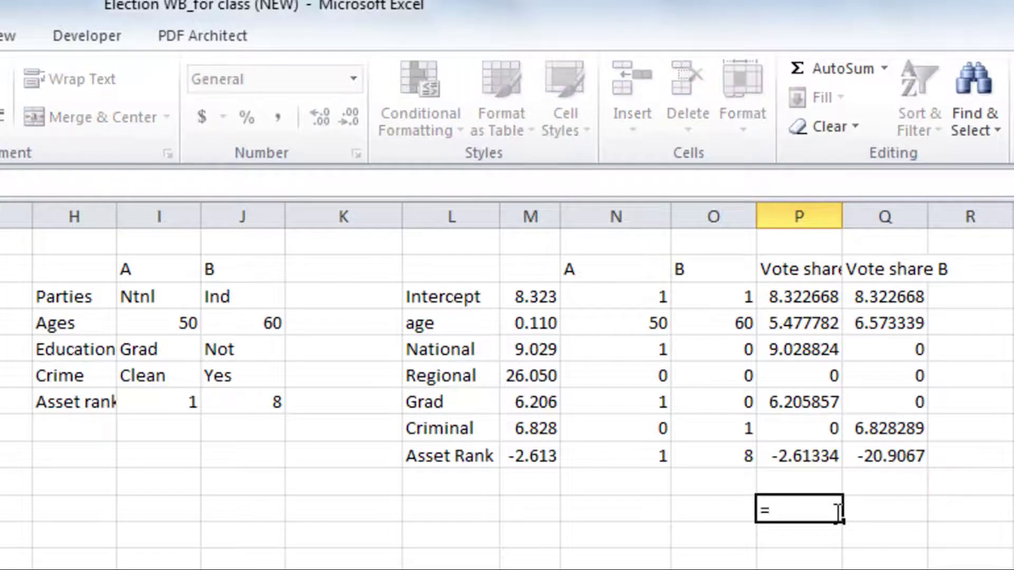
text(sumr()
drag(794, 296, 801, 456)
key(Return)
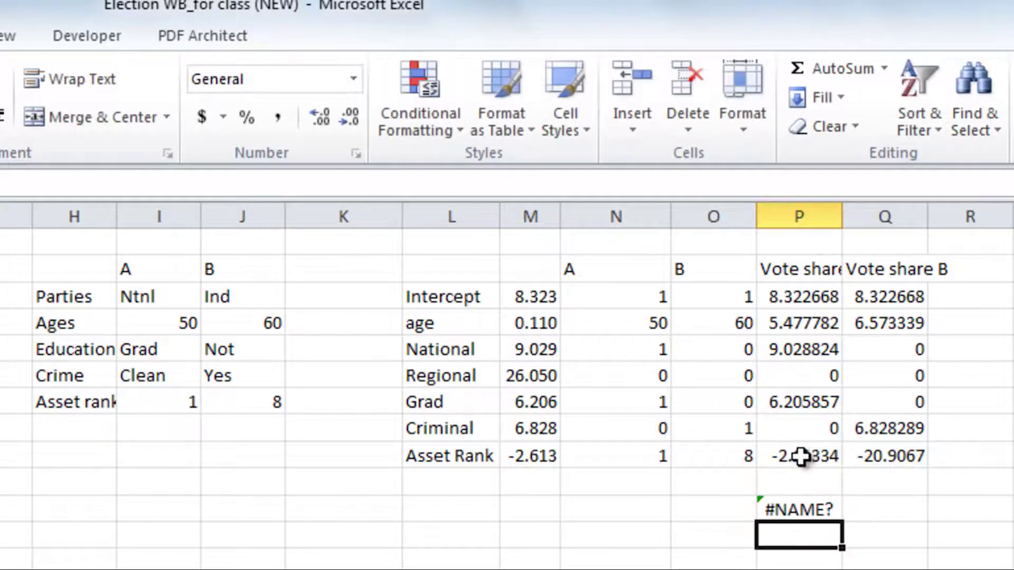
click(765, 499)
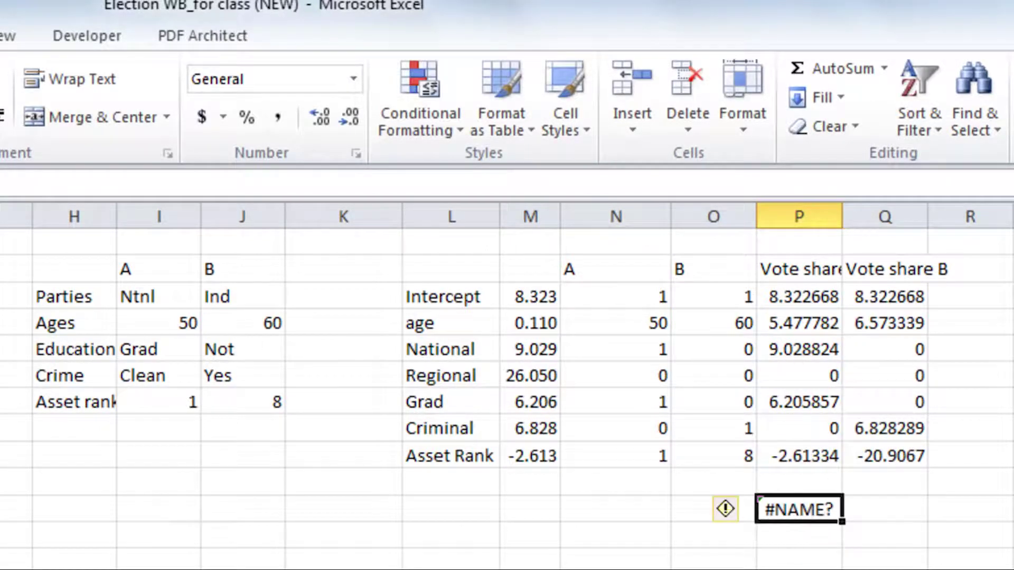
click(123, 139)
key(BackSpace)
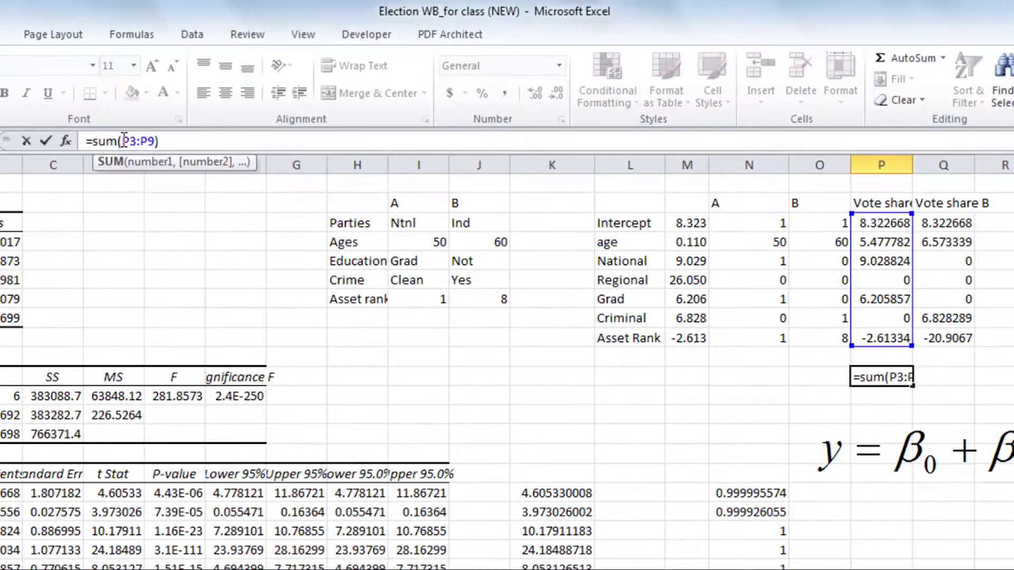
Step: Confirm =SUM(P3:P9) giving 26.42179, and copy it across for B's total of 0.817583
key(Return)
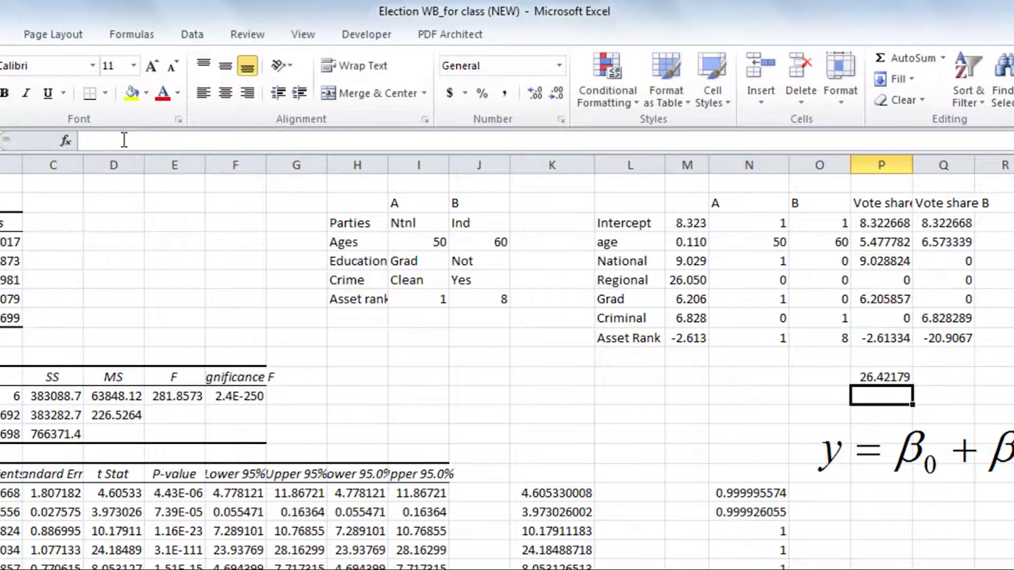
click(900, 373)
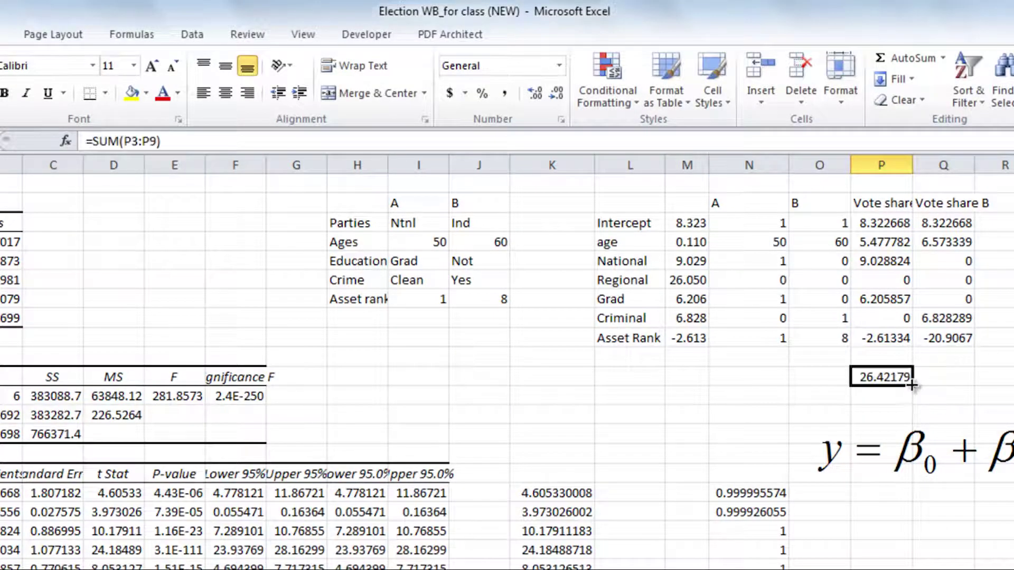
drag(926, 386, 979, 379)
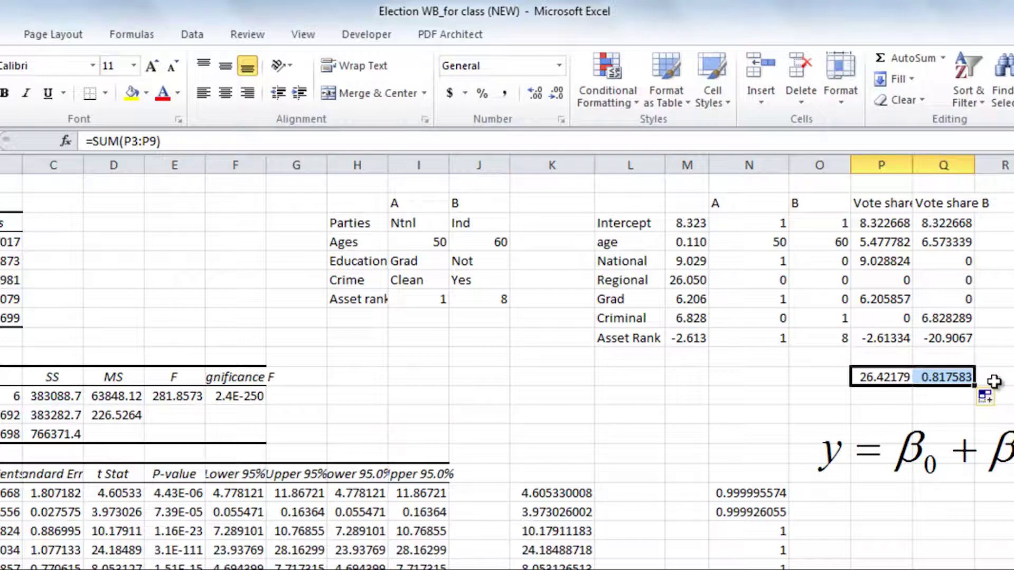